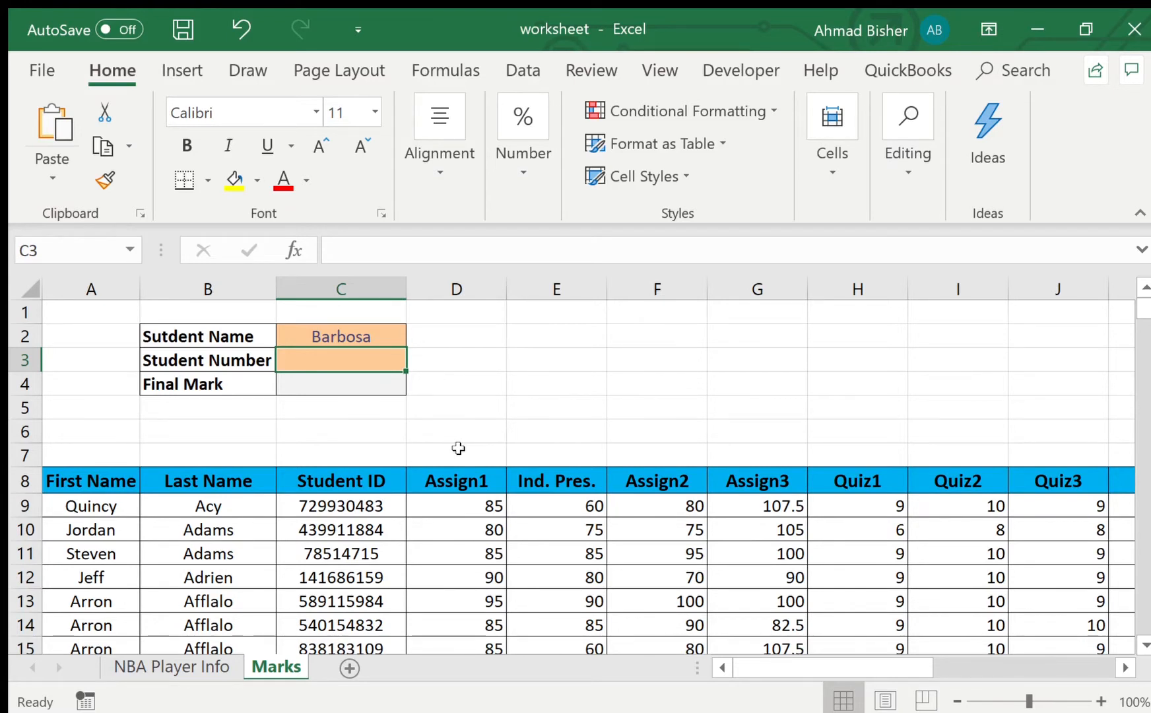
Review the column headers of the Marks table from First Name across to Final Mark.
{"action": "scroll", "coordinate": [567, 475], "scroll_direction": "down", "scroll_amount": 1}
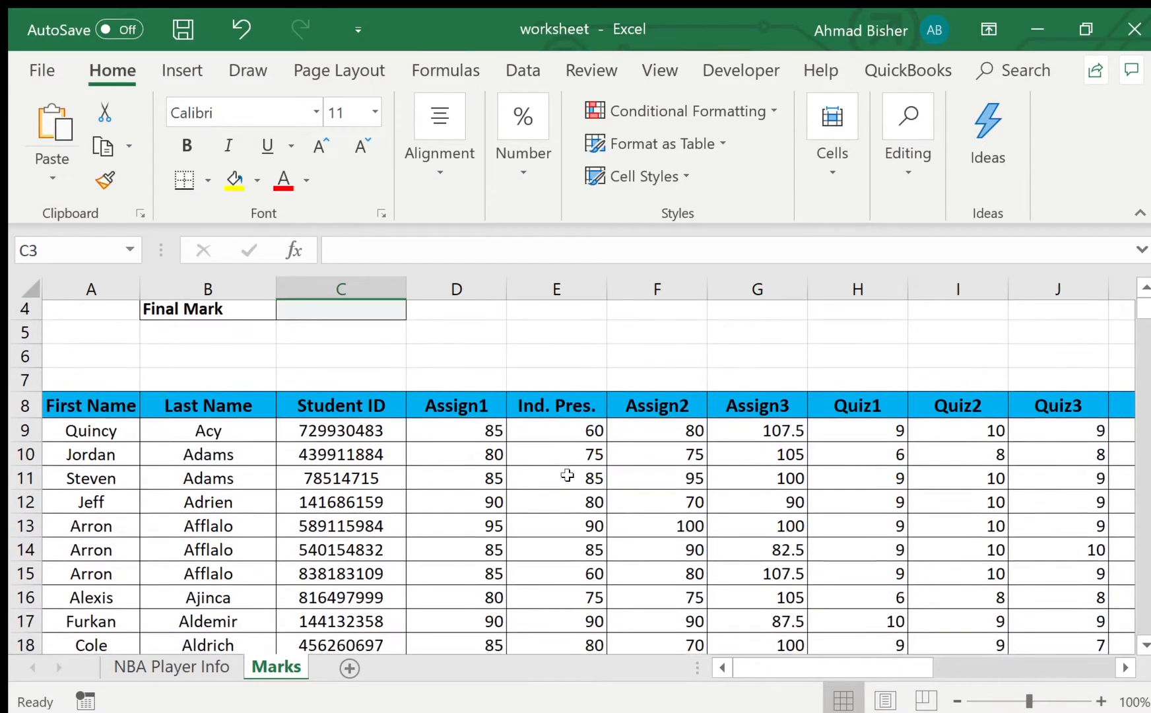
{"action": "scroll", "coordinate": [567, 475], "scroll_direction": "down", "scroll_amount": 1}
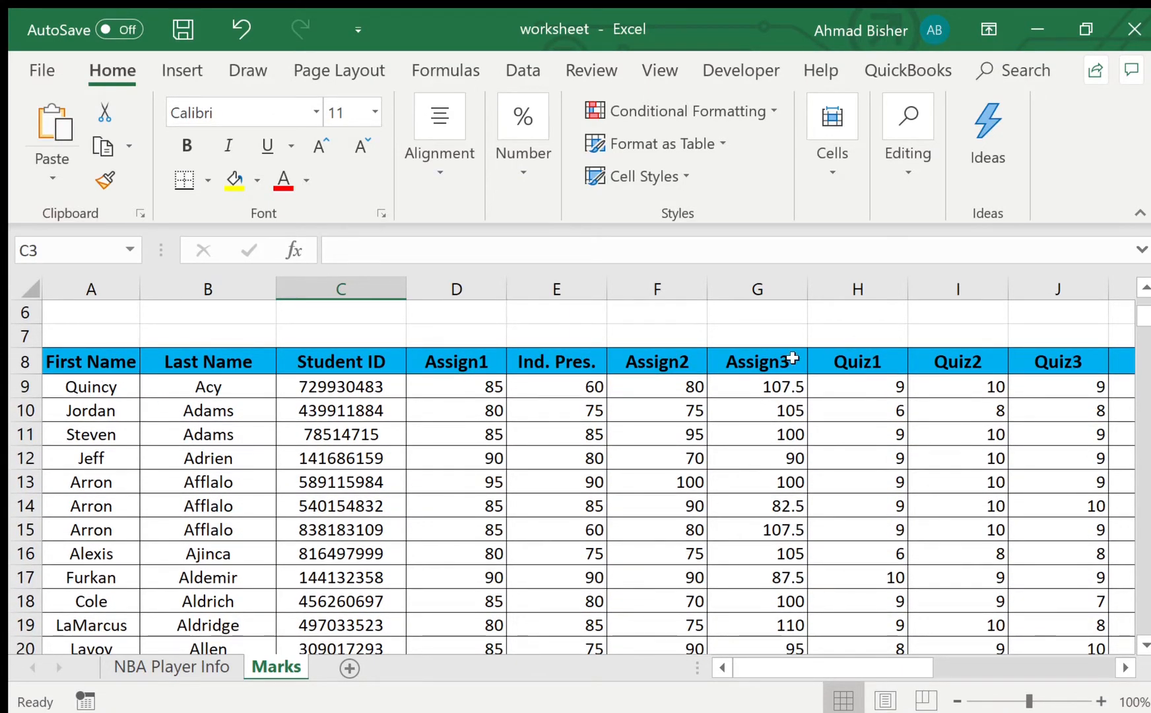
{"action": "scroll", "coordinate": [466, 437], "scroll_direction": "down", "scroll_amount": 1}
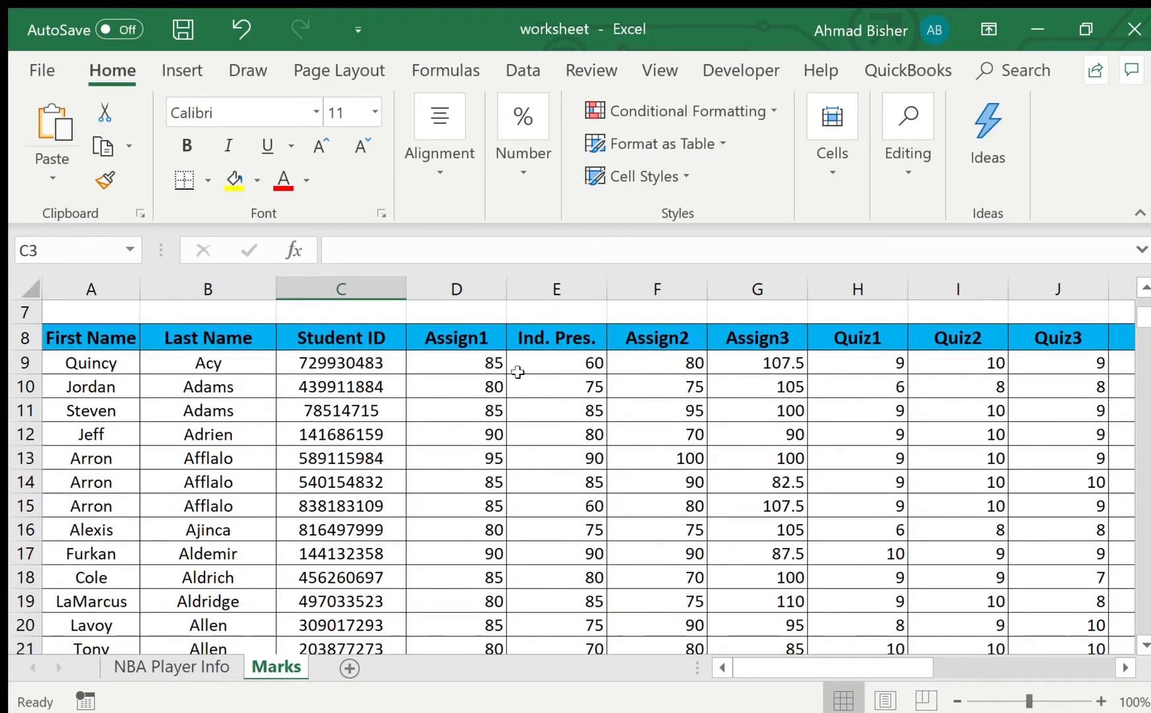
{"action": "scroll", "coordinate": [953, 425], "scroll_direction": "right", "scroll_amount": 4}
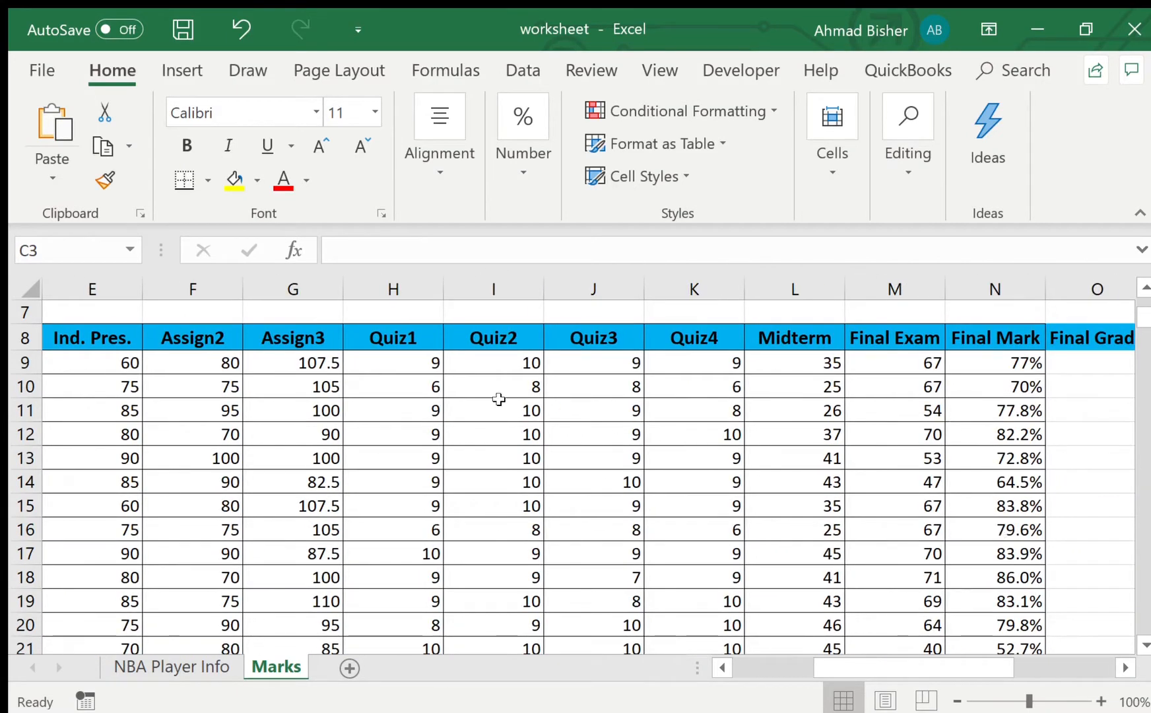
{"action": "scroll", "coordinate": [522, 398], "scroll_direction": "left", "scroll_amount": 4}
Find the row of the student named in C2 in the Last Name column and check that student's Final Mark.
{"action": "scroll", "coordinate": [499, 397], "scroll_direction": "down", "scroll_amount": 2}
{"action": "scroll", "coordinate": [498, 397], "scroll_direction": "down", "scroll_amount": 2}
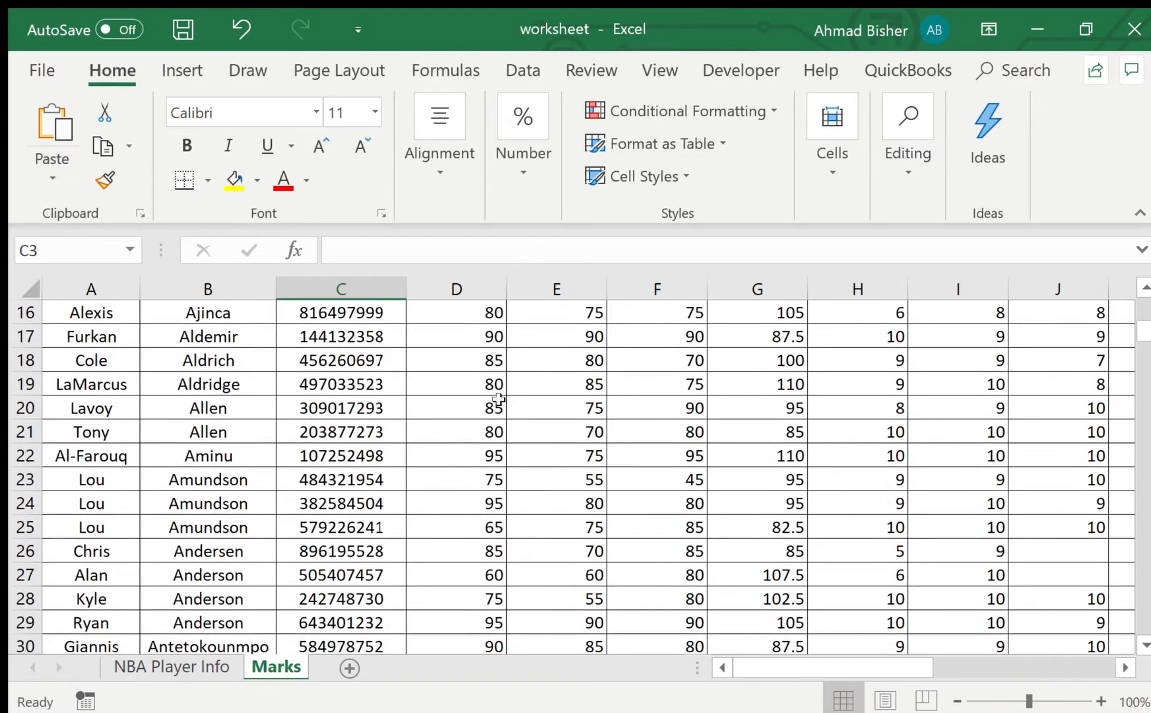
{"action": "scroll", "coordinate": [498, 397], "scroll_direction": "down", "scroll_amount": 3}
{"action": "scroll", "coordinate": [499, 398], "scroll_direction": "down", "scroll_amount": 2}
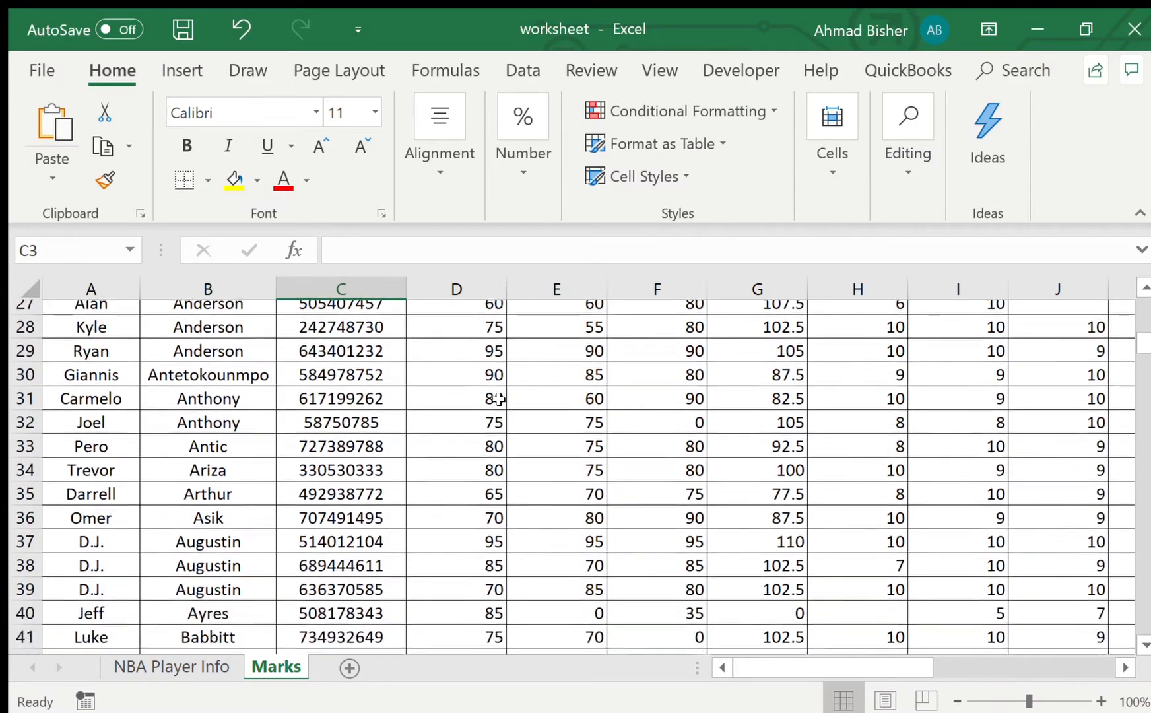
{"action": "scroll", "coordinate": [498, 398], "scroll_direction": "down", "scroll_amount": 1}
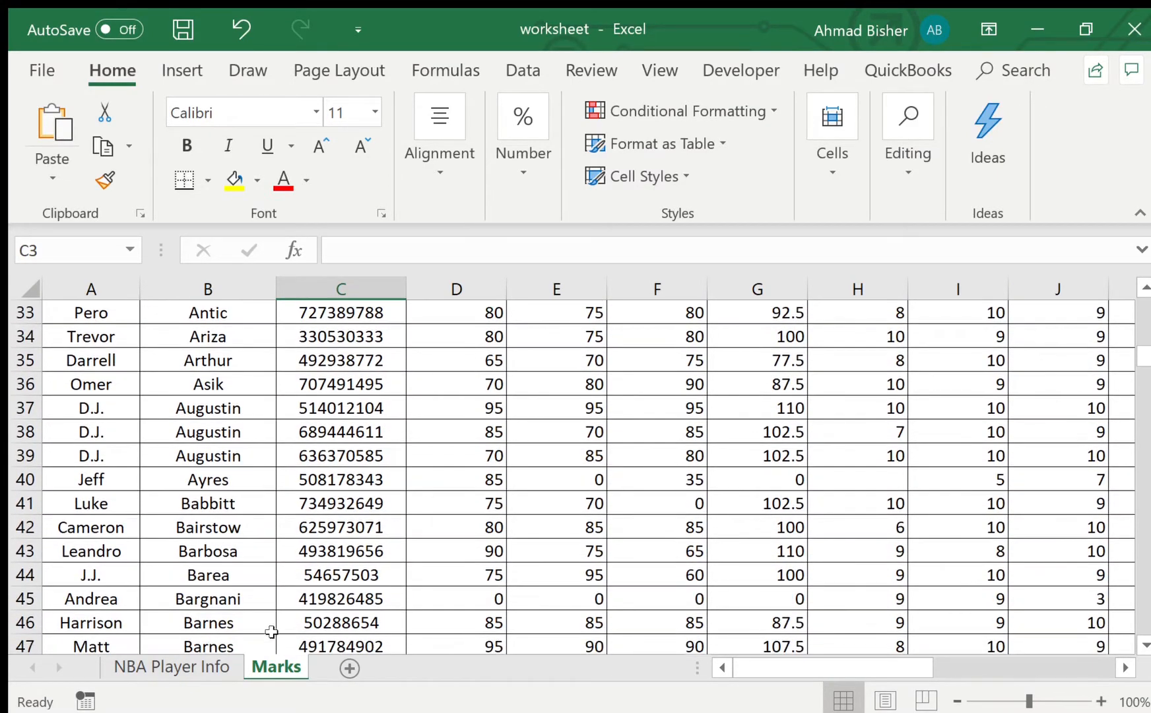
{"action": "left_click", "coordinate": [235, 551]}
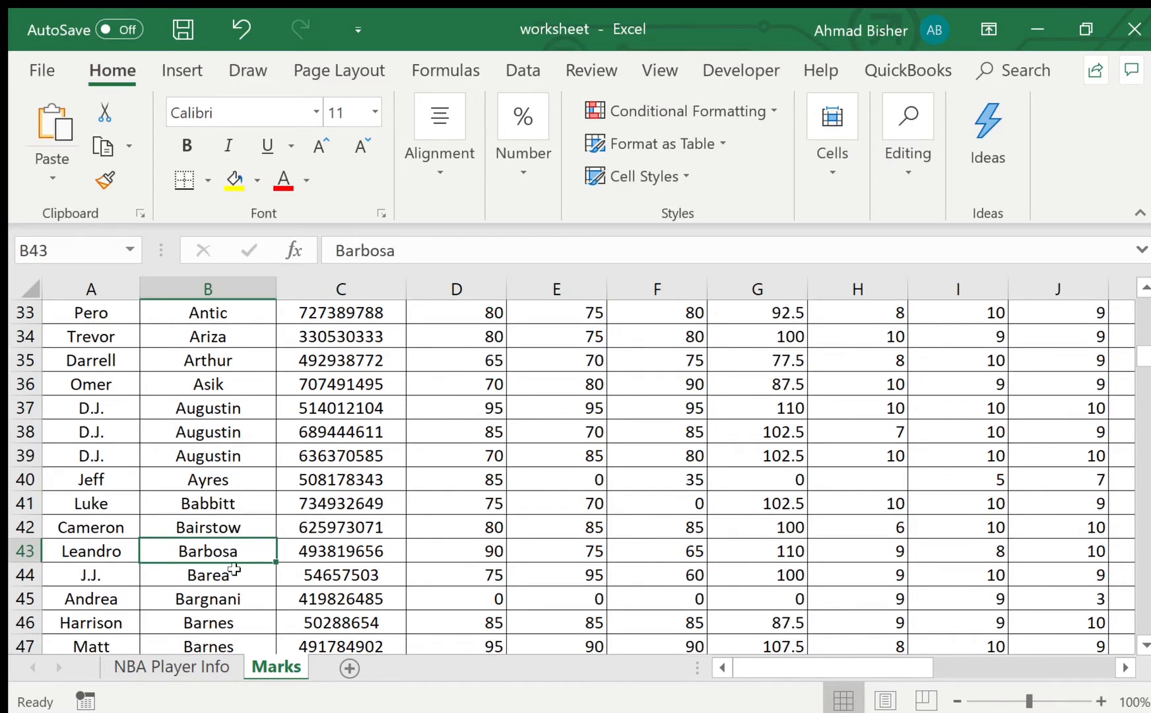
{"action": "scroll", "coordinate": [442, 574], "scroll_direction": "right", "scroll_amount": 3}
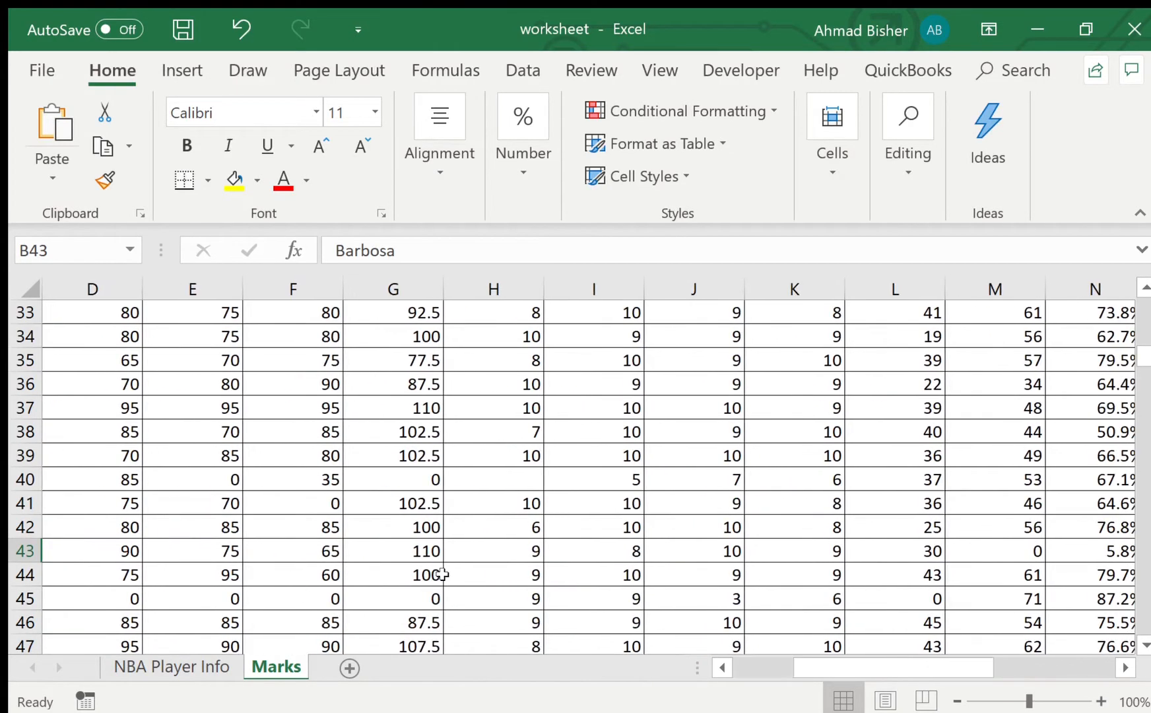
{"action": "scroll", "coordinate": [442, 575], "scroll_direction": "right", "scroll_amount": 1}
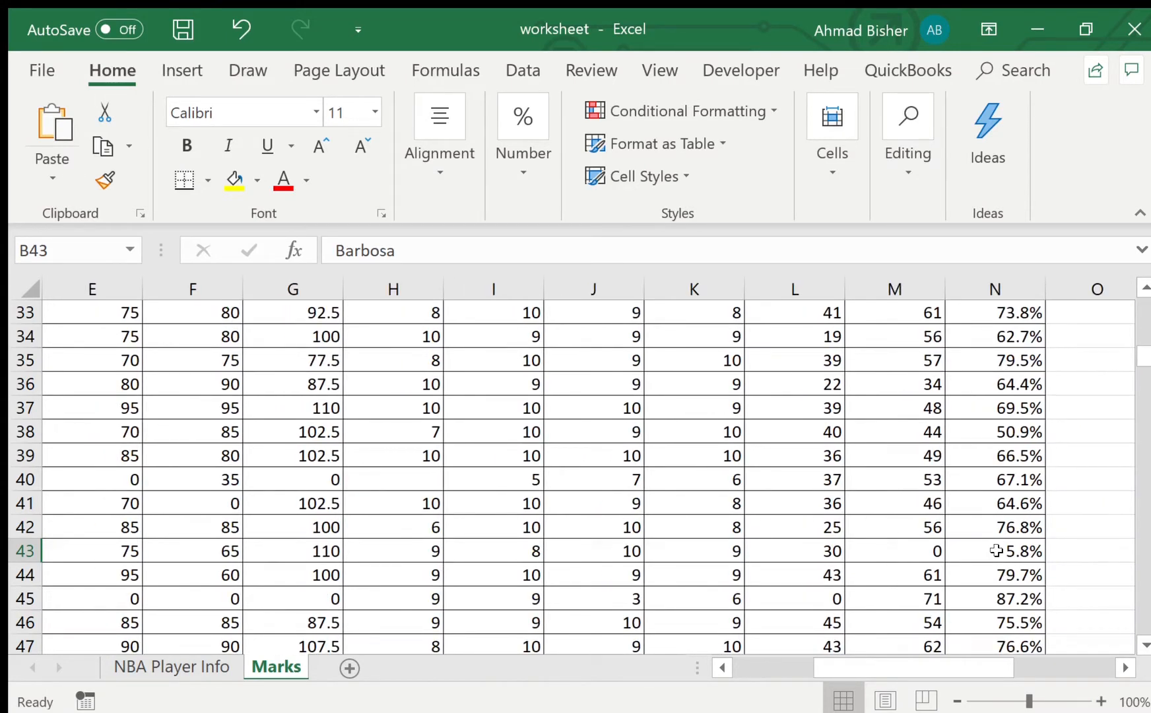
{"action": "scroll", "coordinate": [997, 550], "scroll_direction": "left", "scroll_amount": 4}
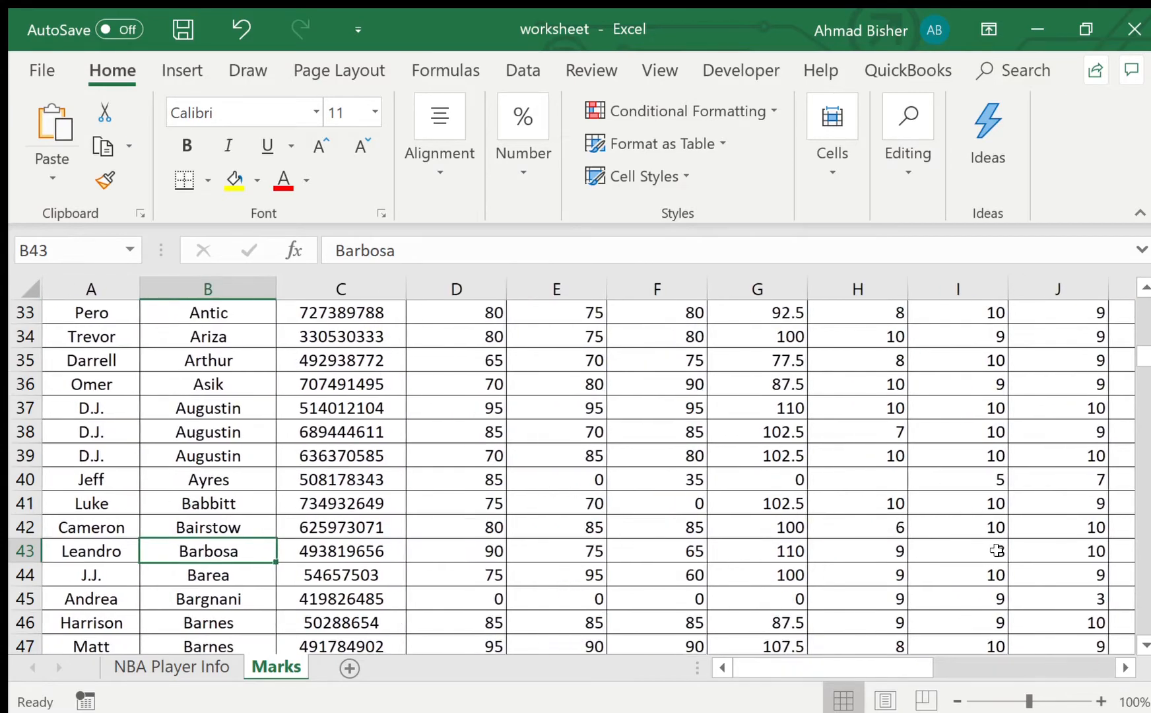
{"action": "scroll", "coordinate": [997, 550], "scroll_direction": "up", "scroll_amount": 5}
{"action": "scroll", "coordinate": [997, 550], "scroll_direction": "up", "scroll_amount": 6}
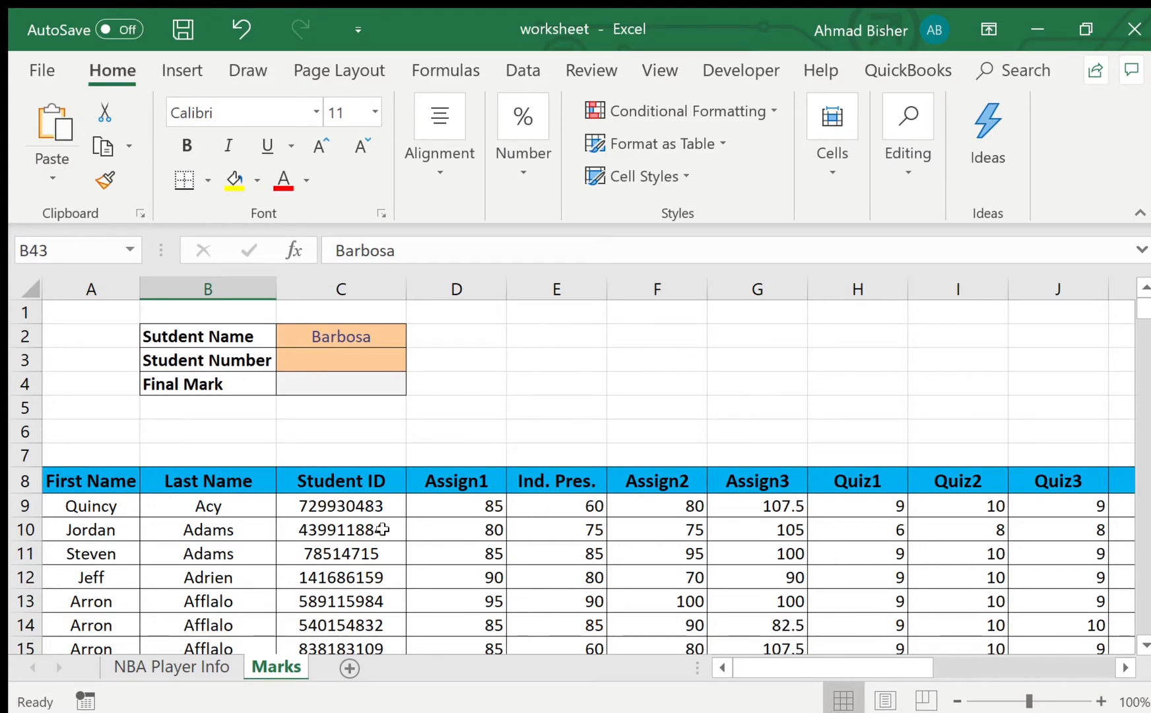
{"action": "scroll", "coordinate": [383, 529], "scroll_direction": "down", "scroll_amount": 2}
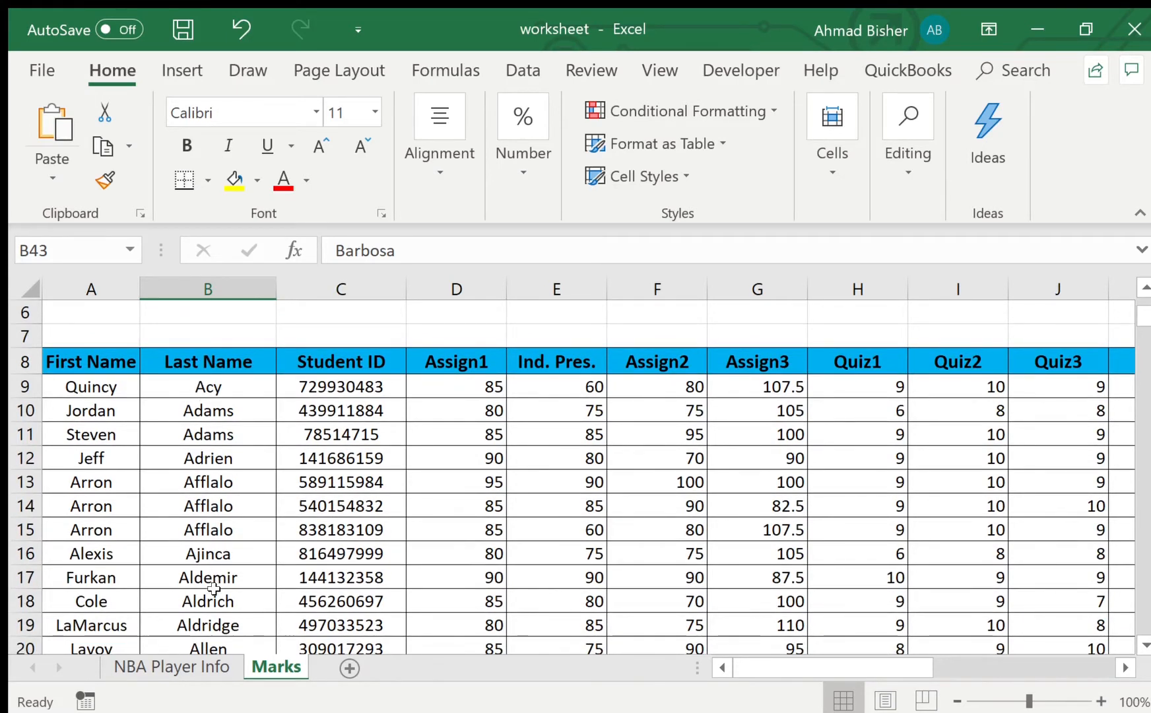
{"action": "scroll", "coordinate": [951, 627], "scroll_direction": "right", "scroll_amount": 4}
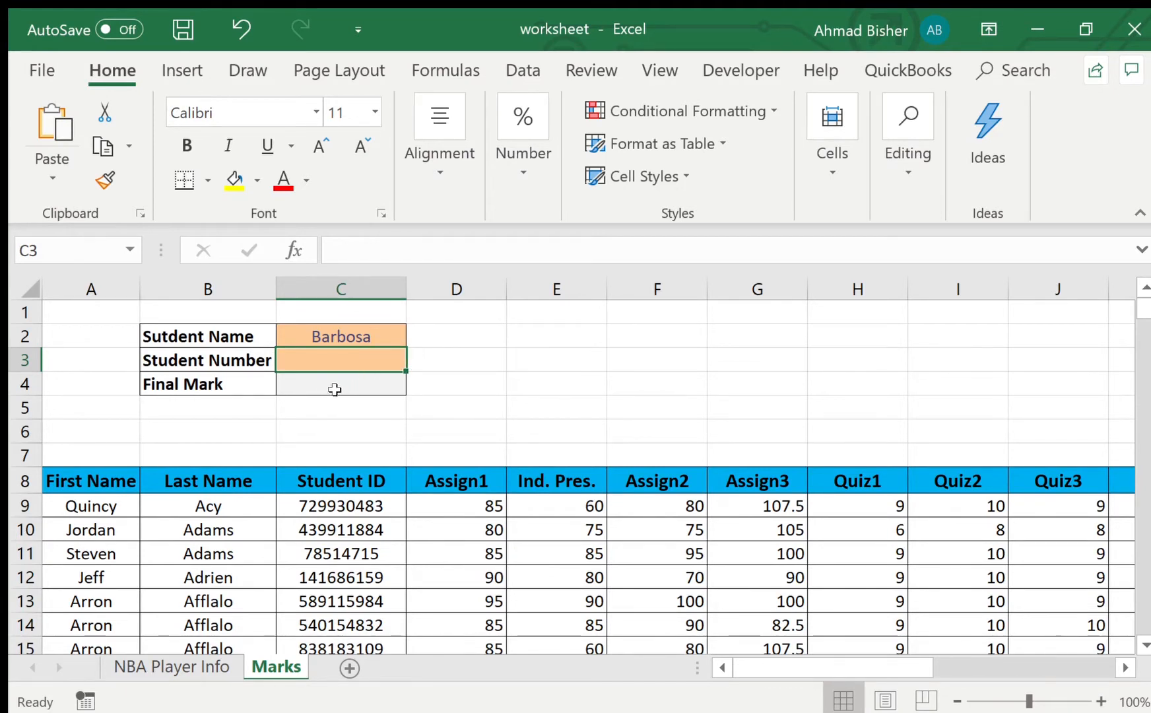
Start a VLOOKUP formula in the Final Mark result cell C4 with C2 as the lookup value.
{"action": "left_click", "coordinate": [169, 386]}
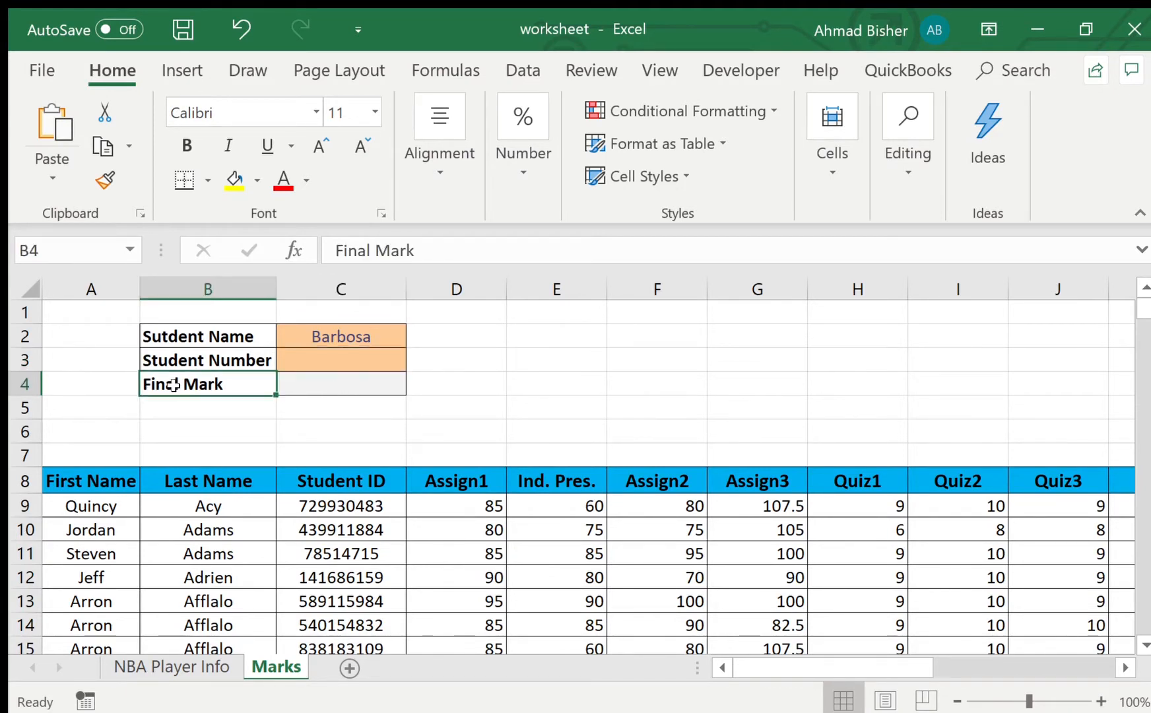
{"action": "left_click", "coordinate": [323, 384]}
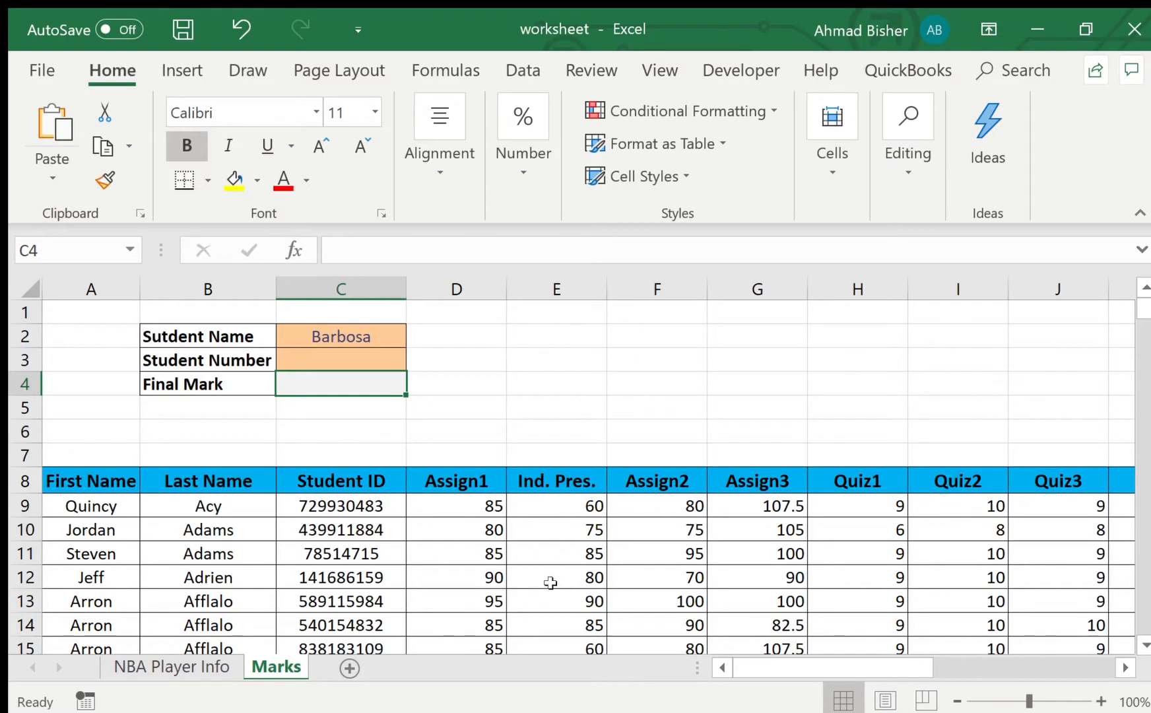
{"action": "type", "text": "=v"}
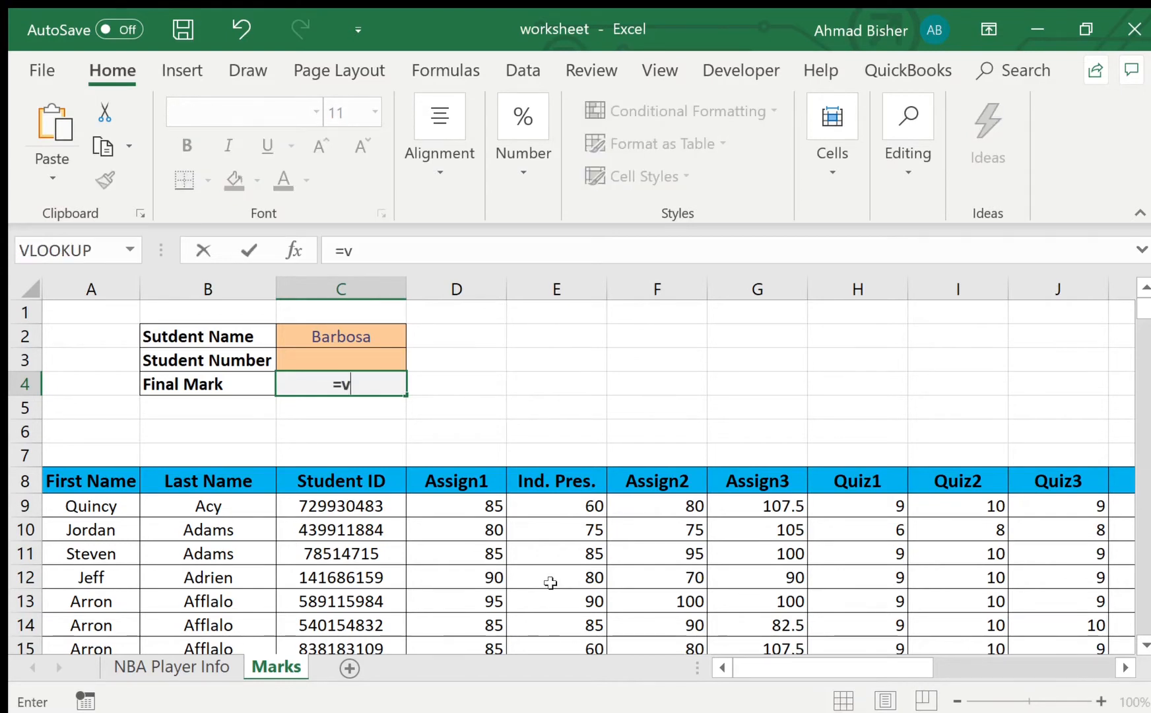
{"action": "type", "text": "lo"}
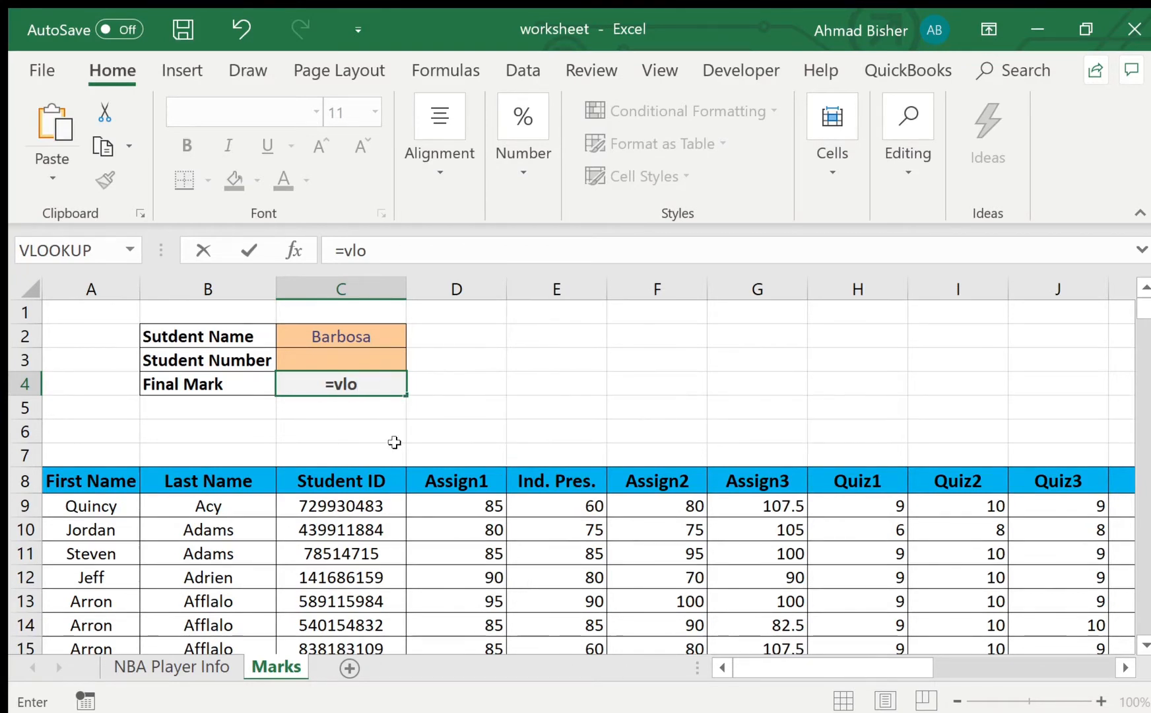
{"action": "key", "text": "Tab"}
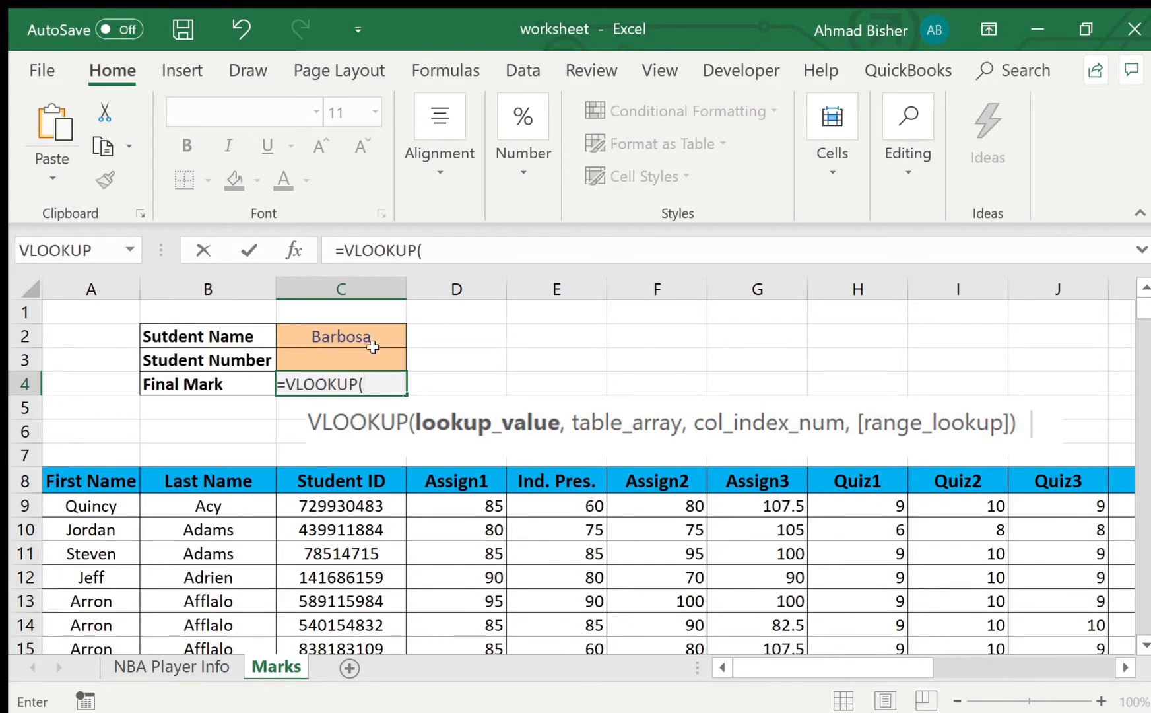
{"action": "left_click", "coordinate": [351, 335]}
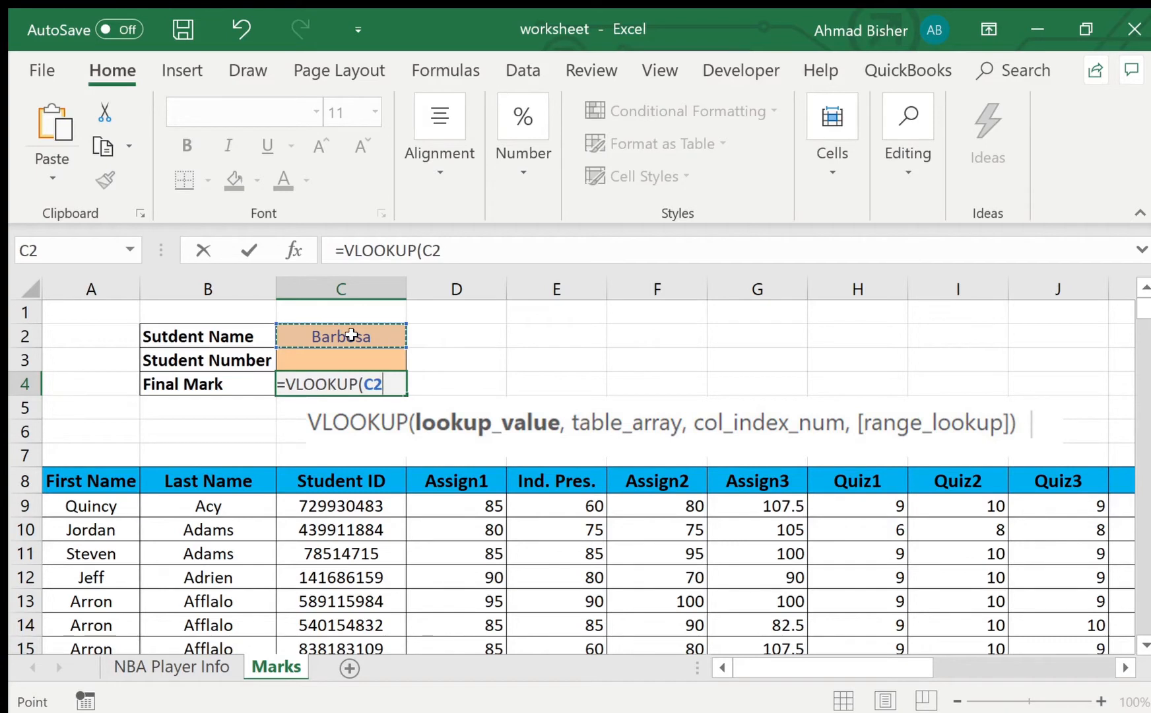
{"action": "type", "text": ","}
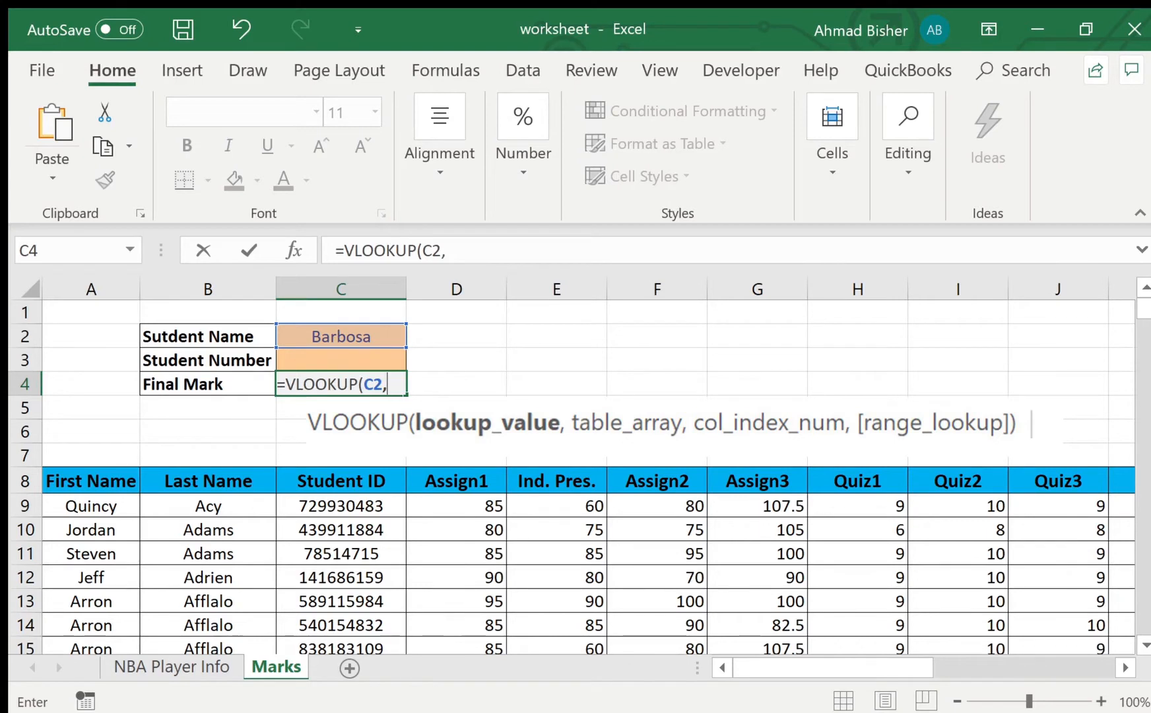
Supply B9:N226, from the Last Name column through the Final Mark column, as the VLOOKUP table array.
{"action": "left_click", "coordinate": [232, 503]}
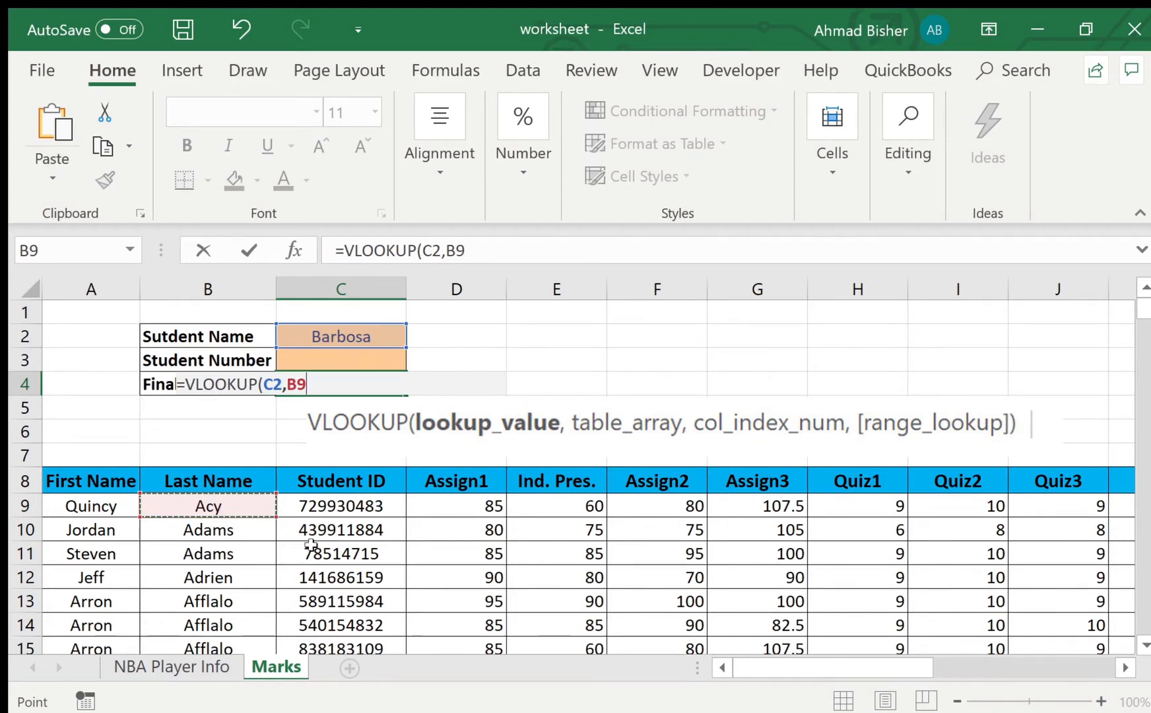
{"action": "scroll", "coordinate": [311, 544], "scroll_direction": "right", "scroll_amount": 3}
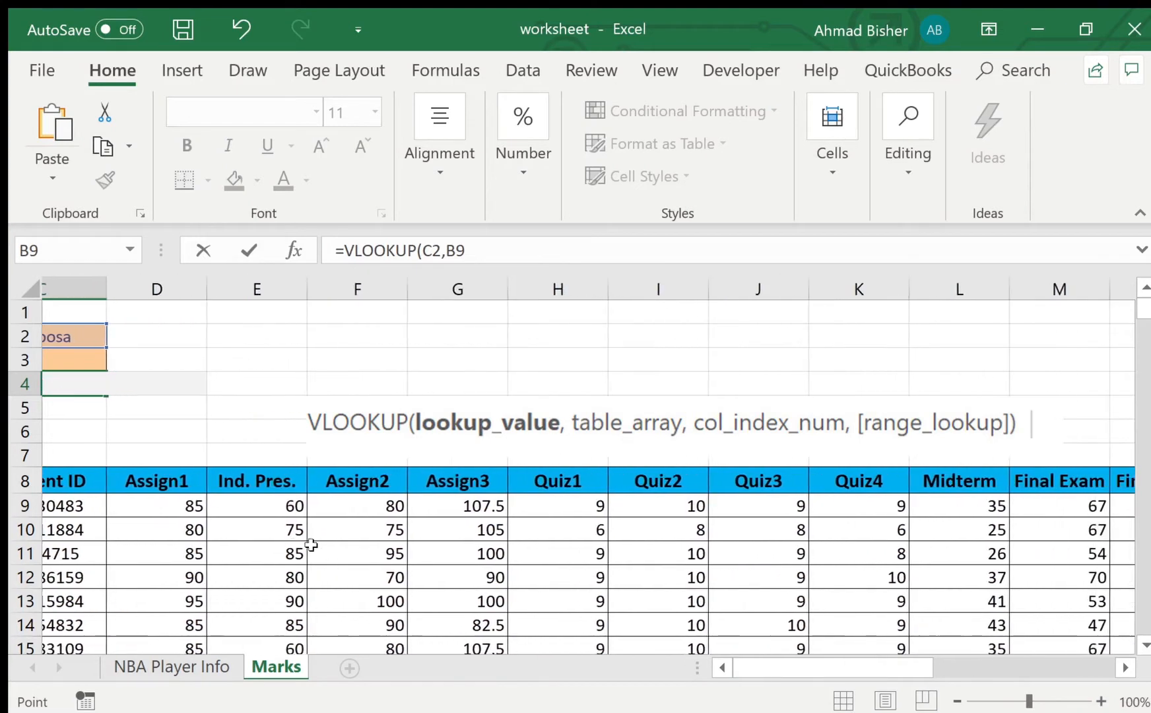
{"action": "scroll", "coordinate": [311, 544], "scroll_direction": "right", "scroll_amount": 1}
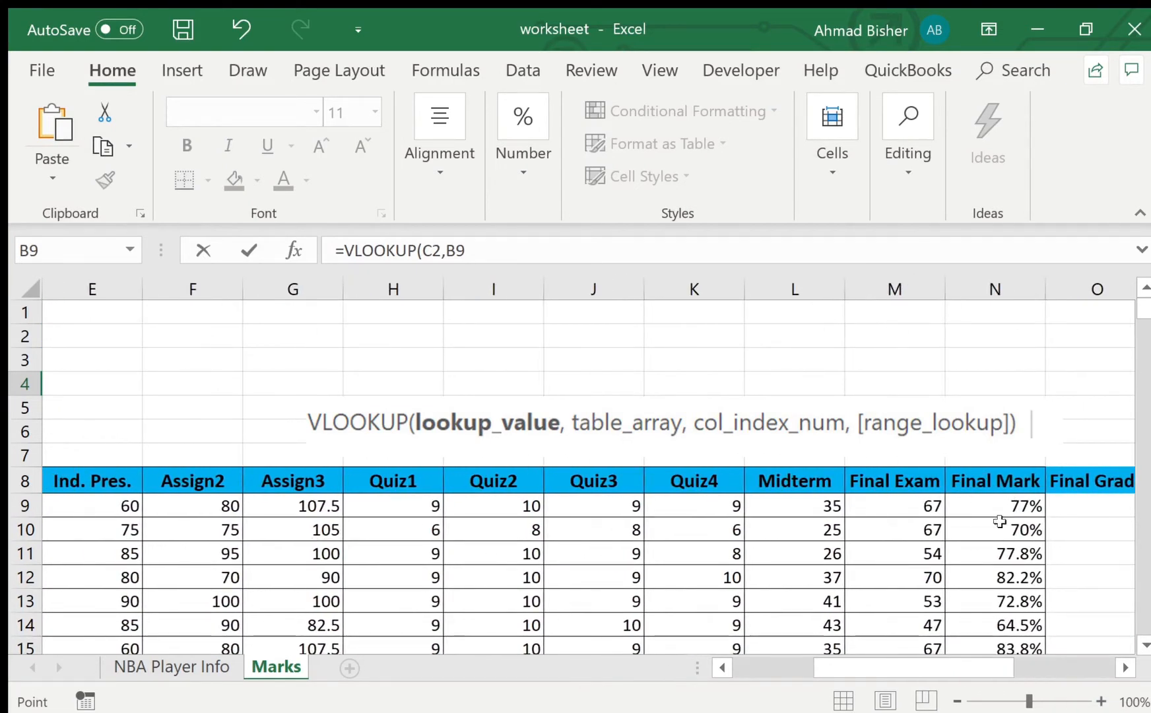
{"action": "scroll", "coordinate": [398, 515], "scroll_direction": "left", "scroll_amount": 3}
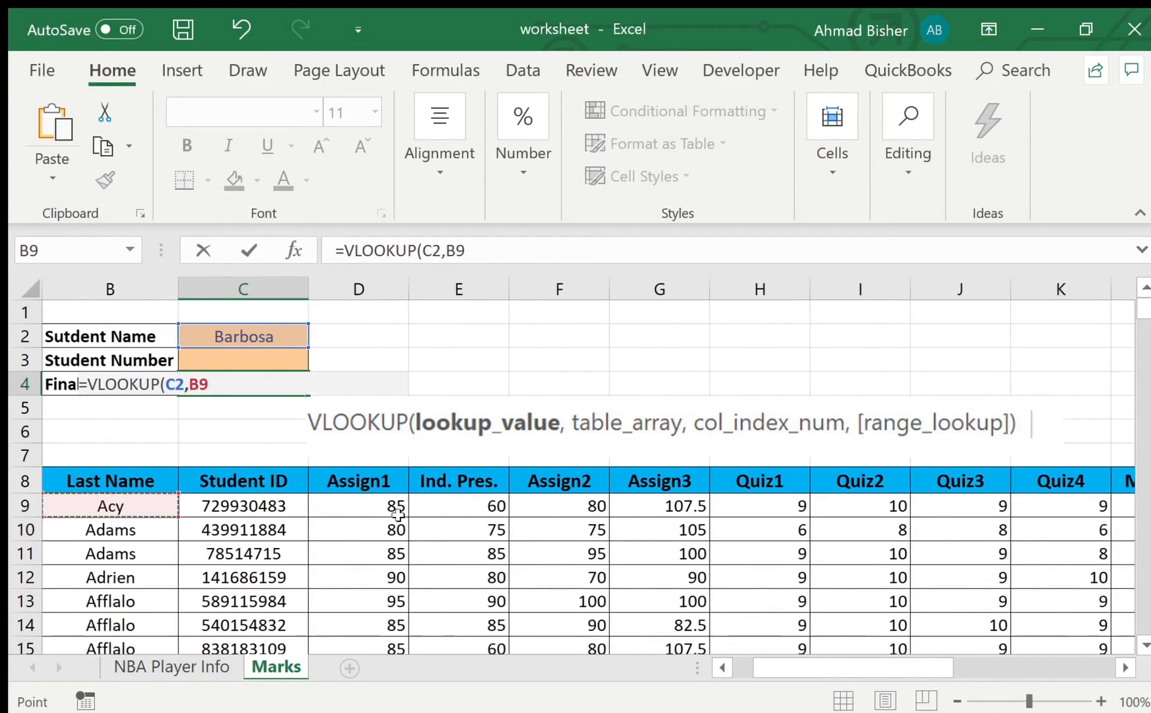
{"action": "scroll", "coordinate": [143, 529], "scroll_direction": "left", "scroll_amount": 1}
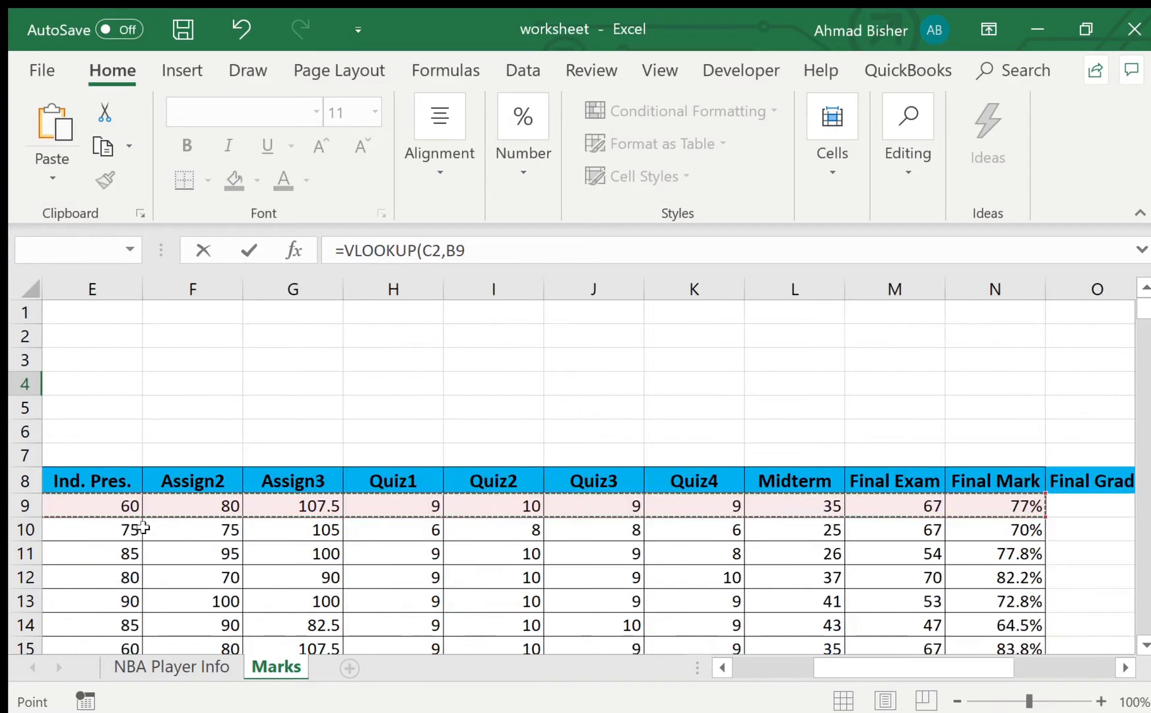
{"action": "key", "text": "ctrl+shift+Right"}
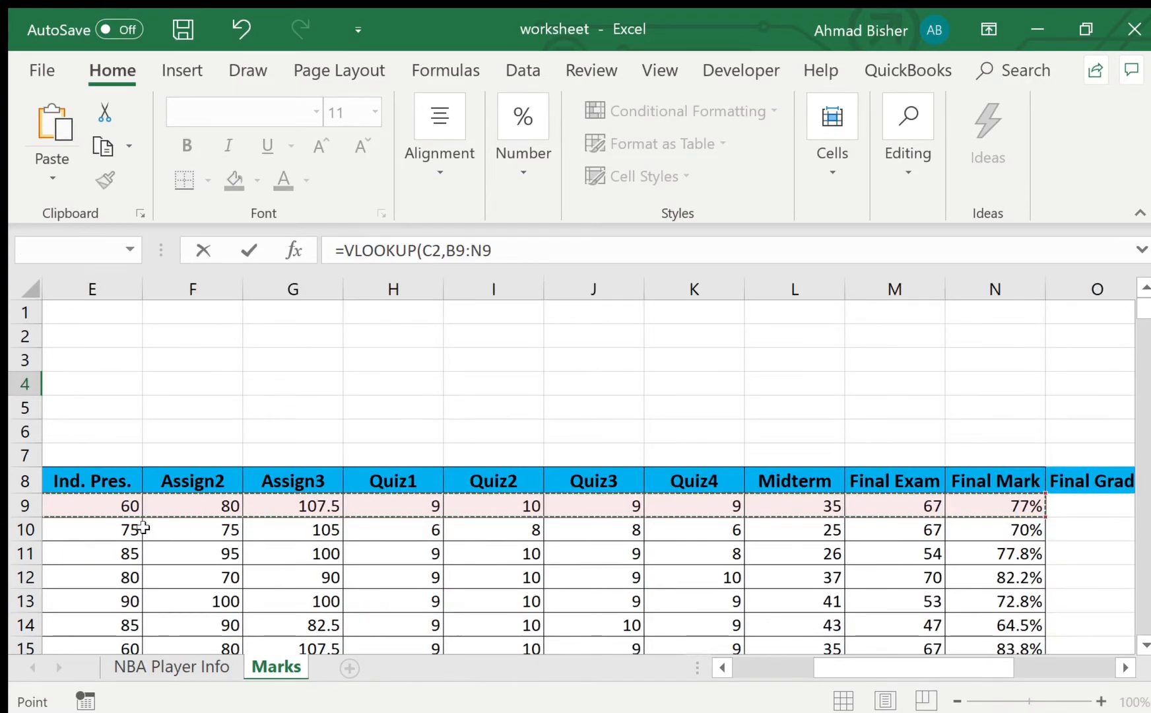
{"action": "key", "text": "ctrl+shift+Down"}
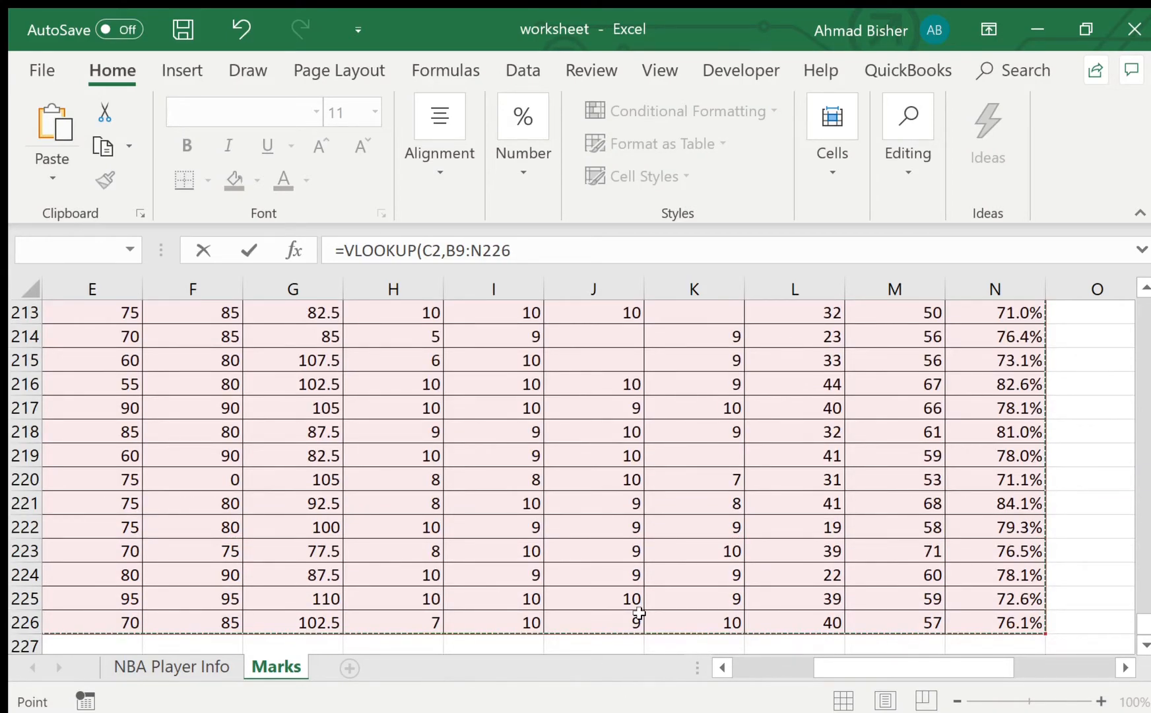
{"action": "scroll", "coordinate": [639, 613], "scroll_direction": "up", "scroll_amount": 5}
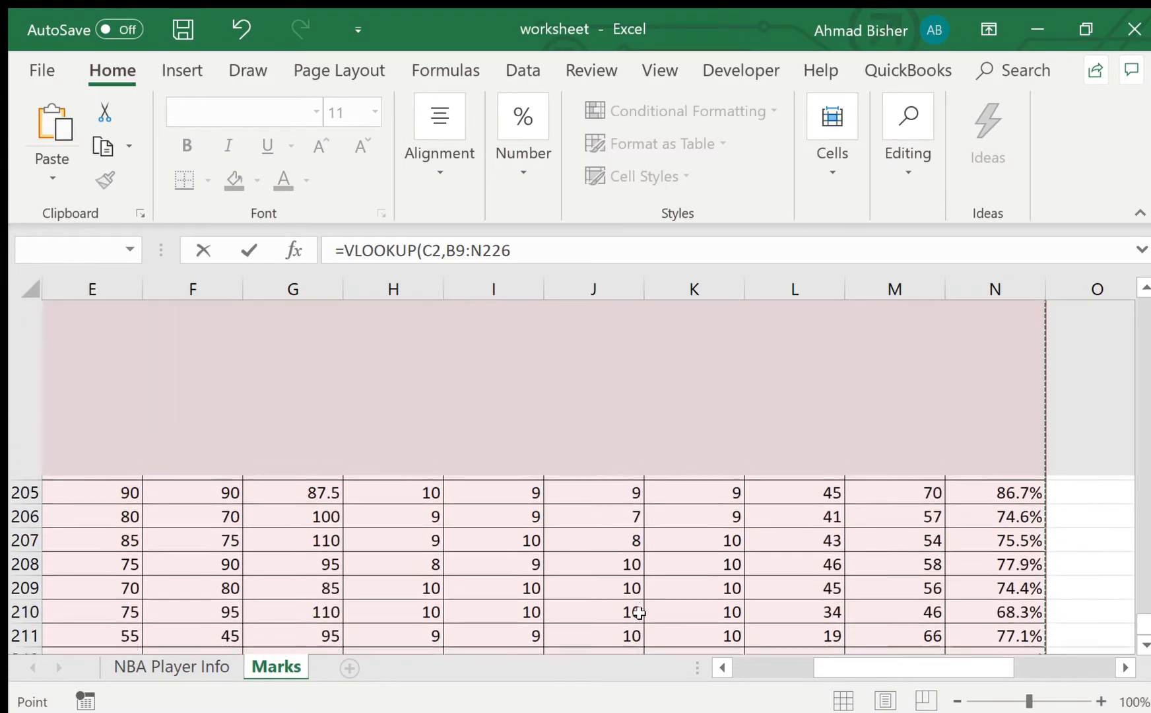
{"action": "scroll", "coordinate": [639, 614], "scroll_direction": "up", "scroll_amount": 20}
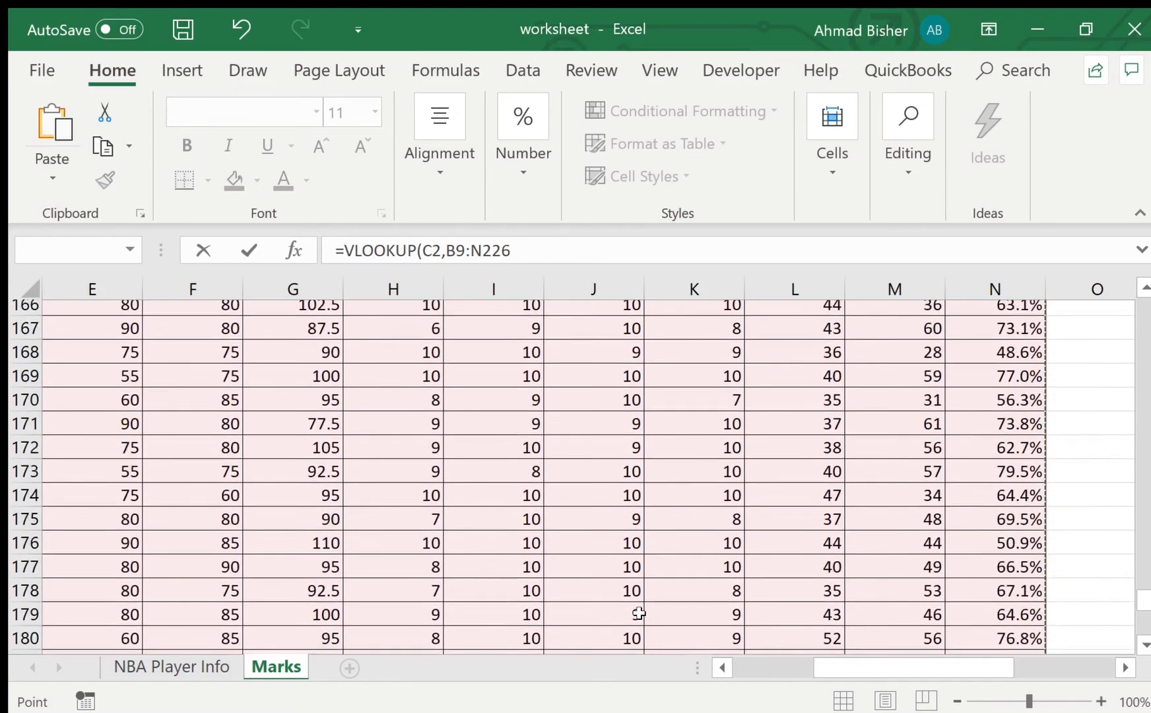
{"action": "scroll", "coordinate": [639, 643], "scroll_direction": "up", "scroll_amount": 20}
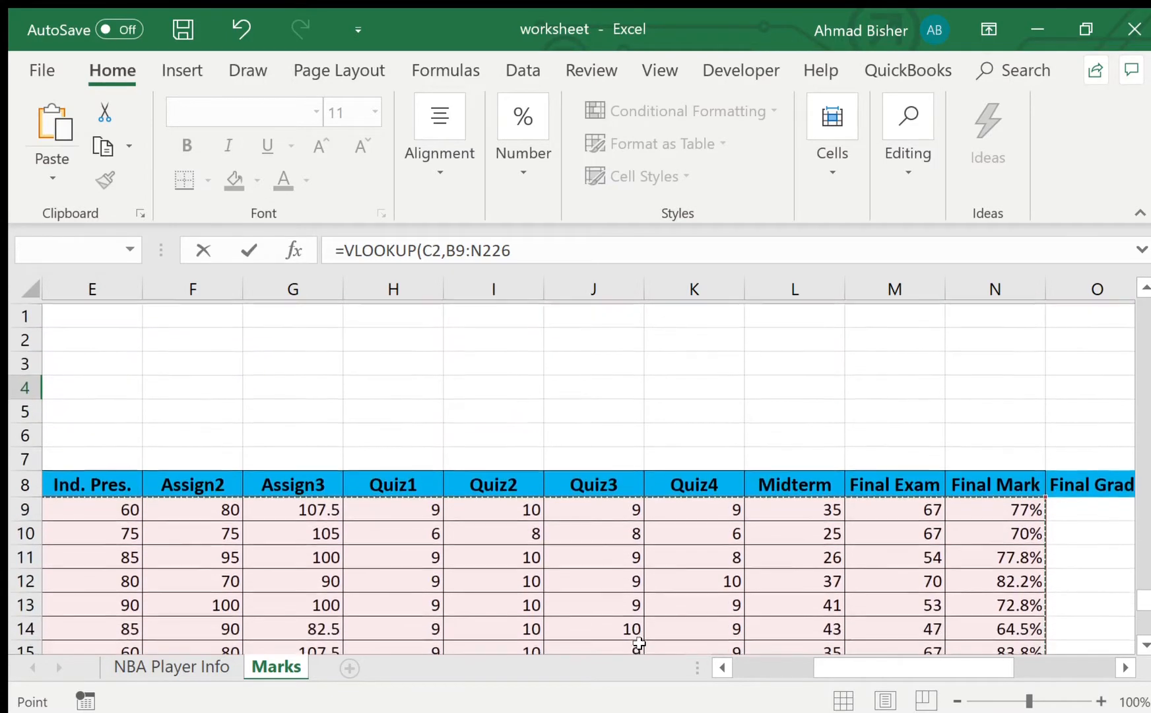
{"action": "scroll", "coordinate": [639, 642], "scroll_direction": "left", "scroll_amount": 2}
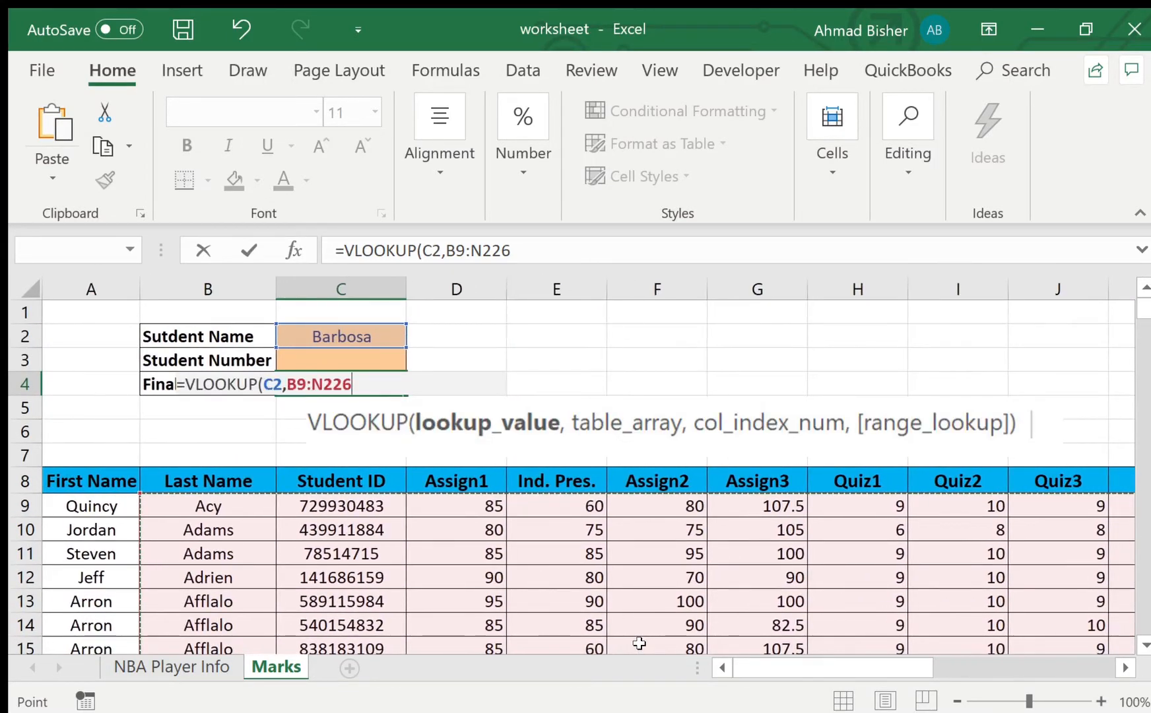
{"action": "type", "text": ","}
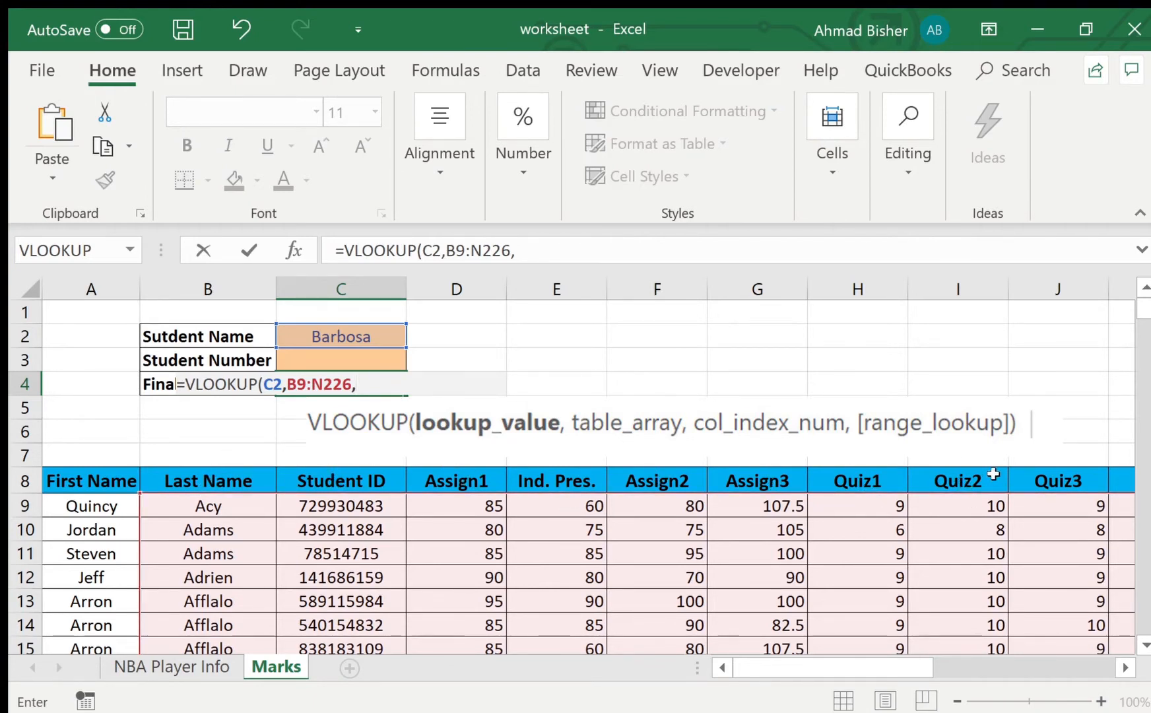
Enter 13 as the VLOOKUP column index number for the Final Mark column.
{"action": "scroll", "coordinate": [1062, 480], "scroll_direction": "right", "scroll_amount": 4}
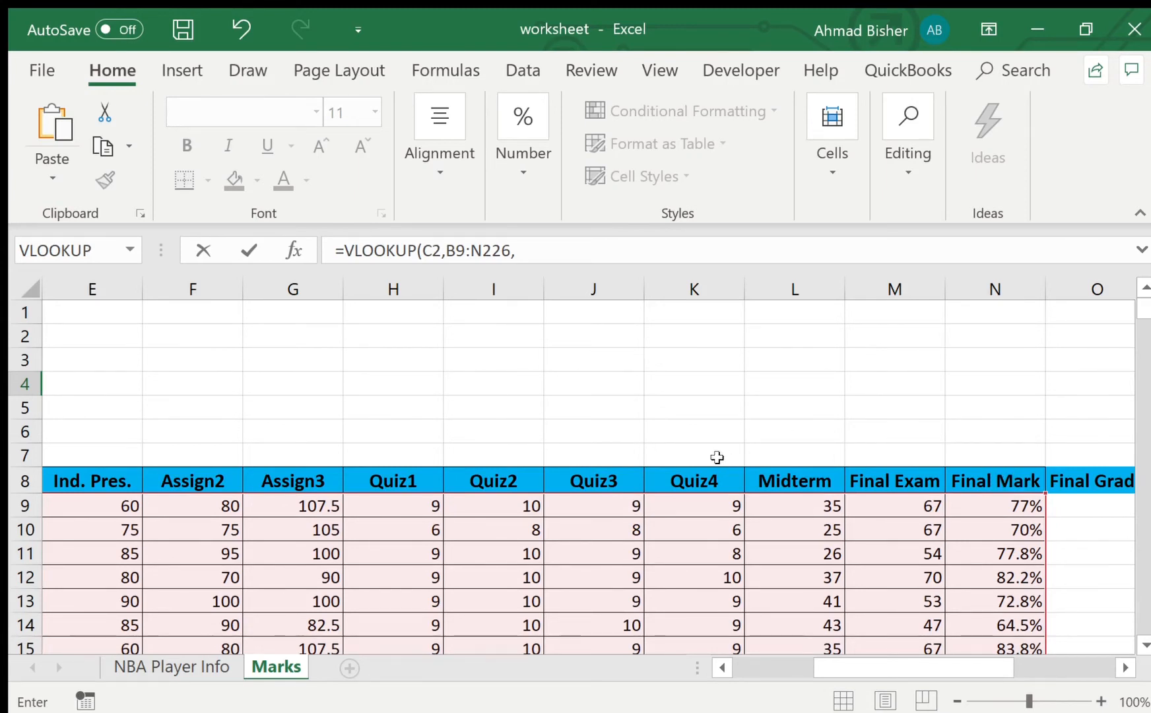
{"action": "scroll", "coordinate": [717, 456], "scroll_direction": "left", "scroll_amount": 3}
{"action": "type", "text": "13,"}
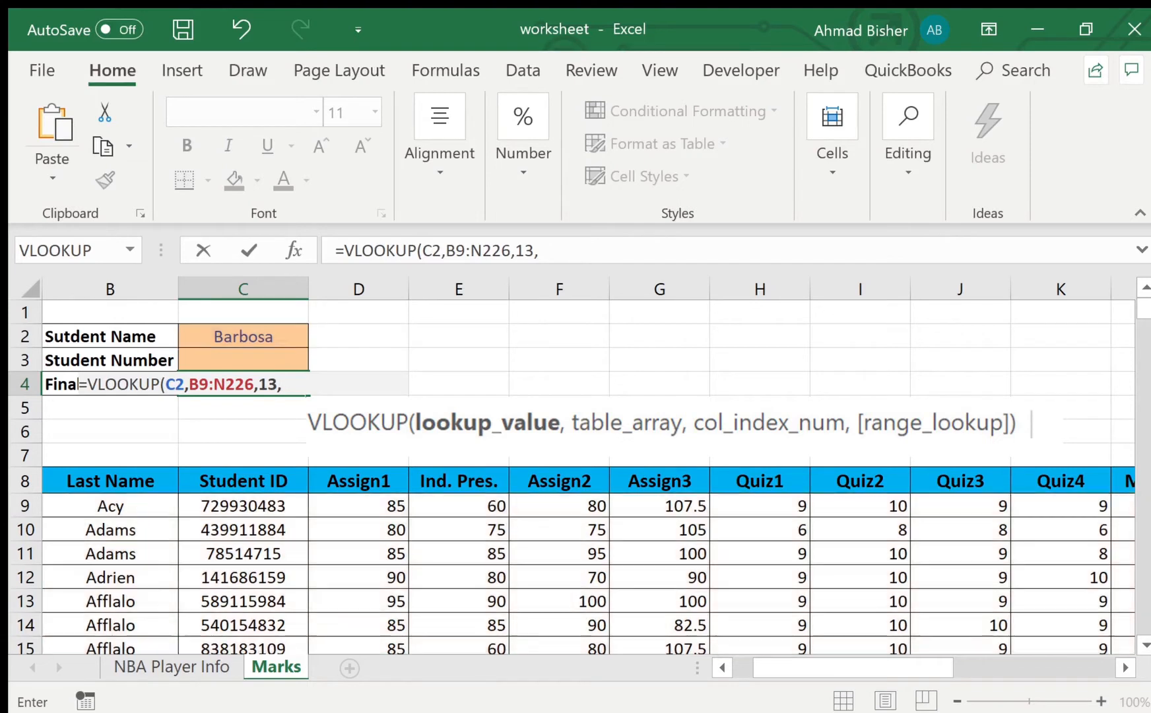
Set the range lookup argument to FALSE for an exact match and complete the VLOOKUP formula in C4.
{"action": "type", "text": "FALSE"}
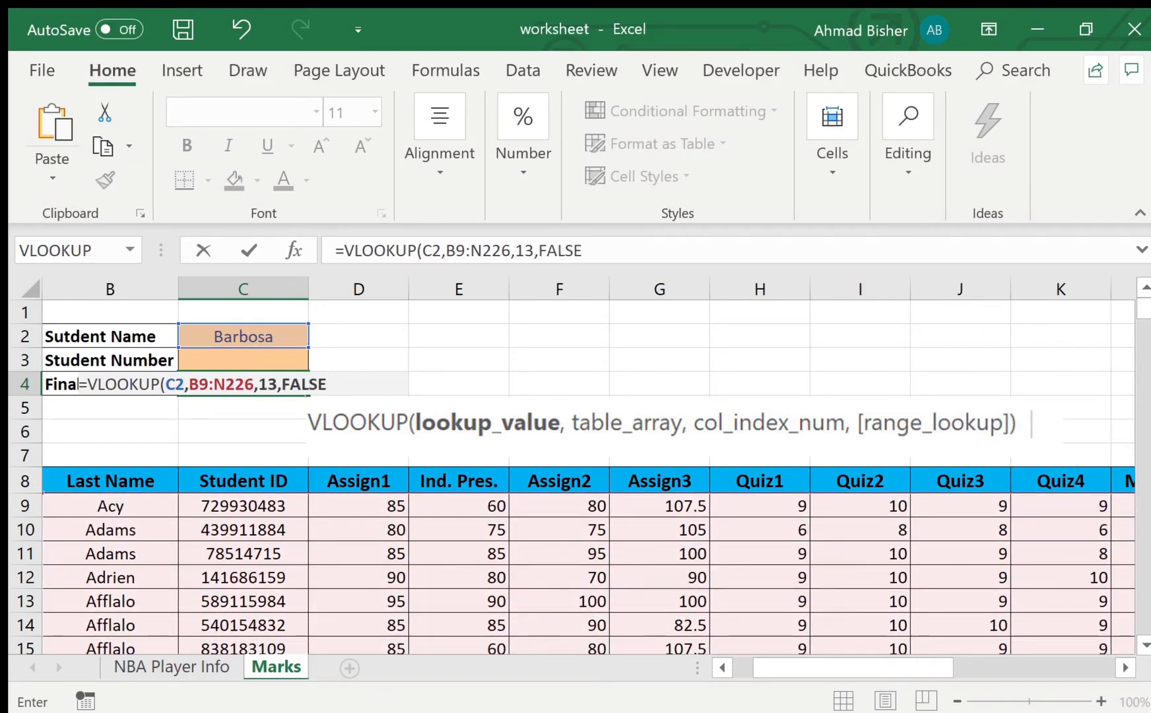
{"action": "type", "text": ")"}
{"action": "key", "text": "Return"}
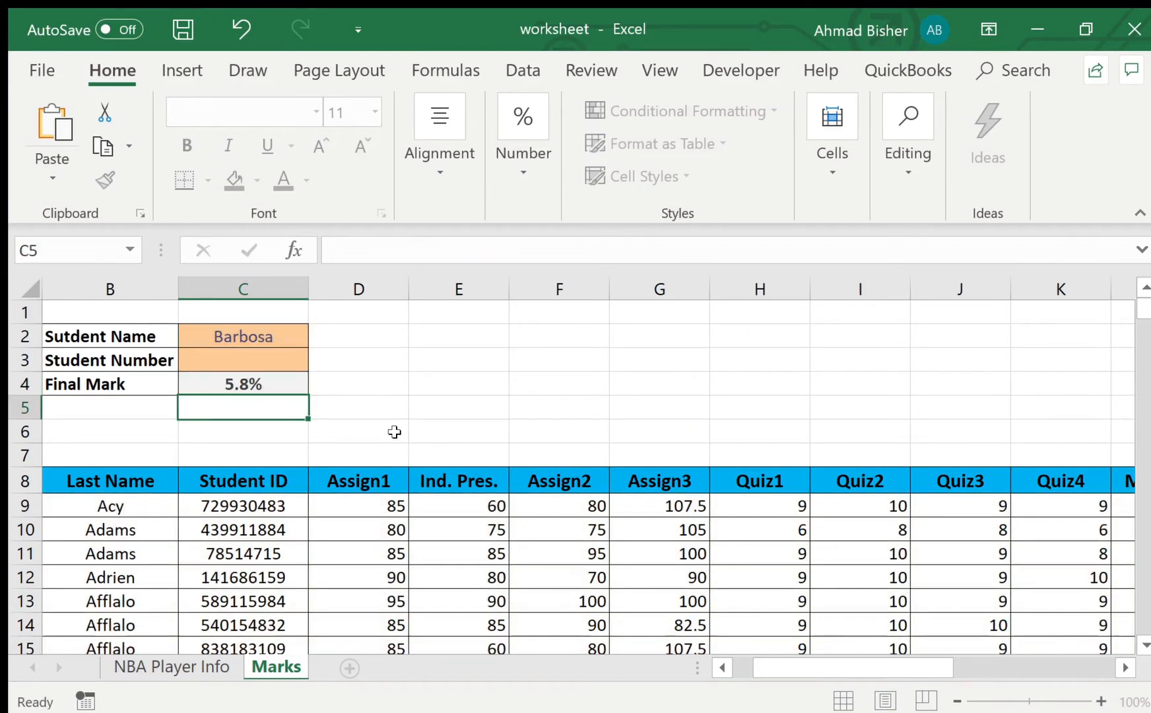
{"action": "left_click", "coordinate": [275, 382]}
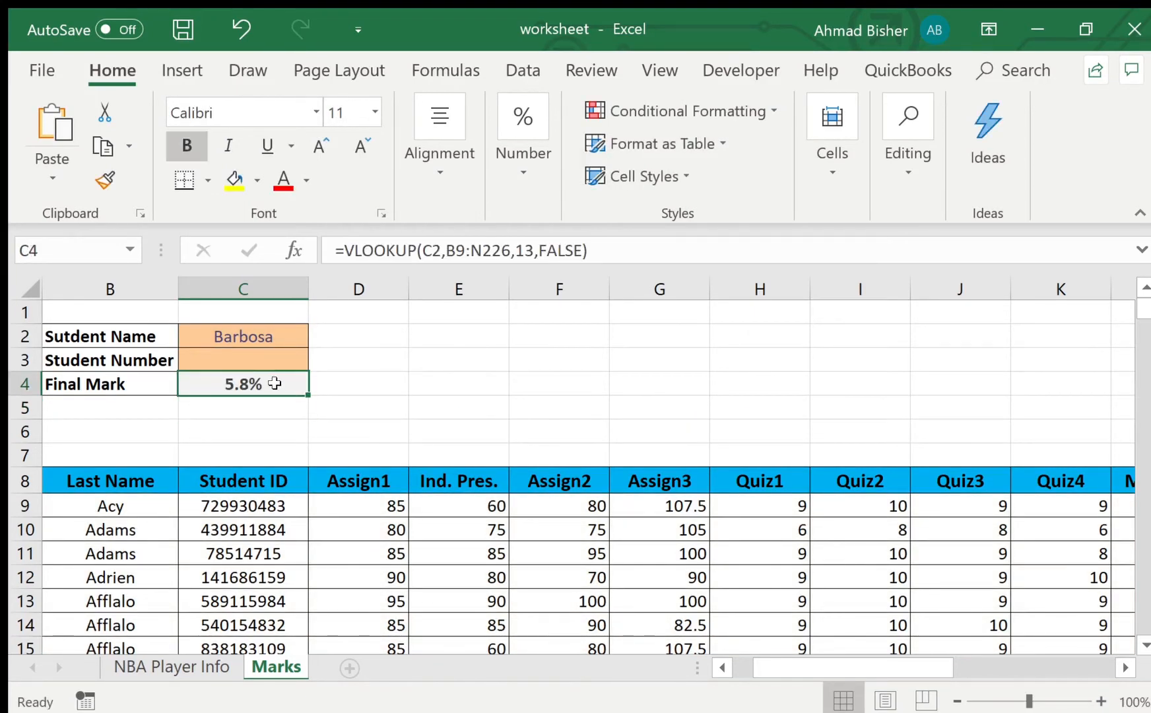
Find the student named in C2 in the Last Name column and compare that row's Final Mark with the result in C4.
{"action": "scroll", "coordinate": [411, 419], "scroll_direction": "left", "scroll_amount": 1}
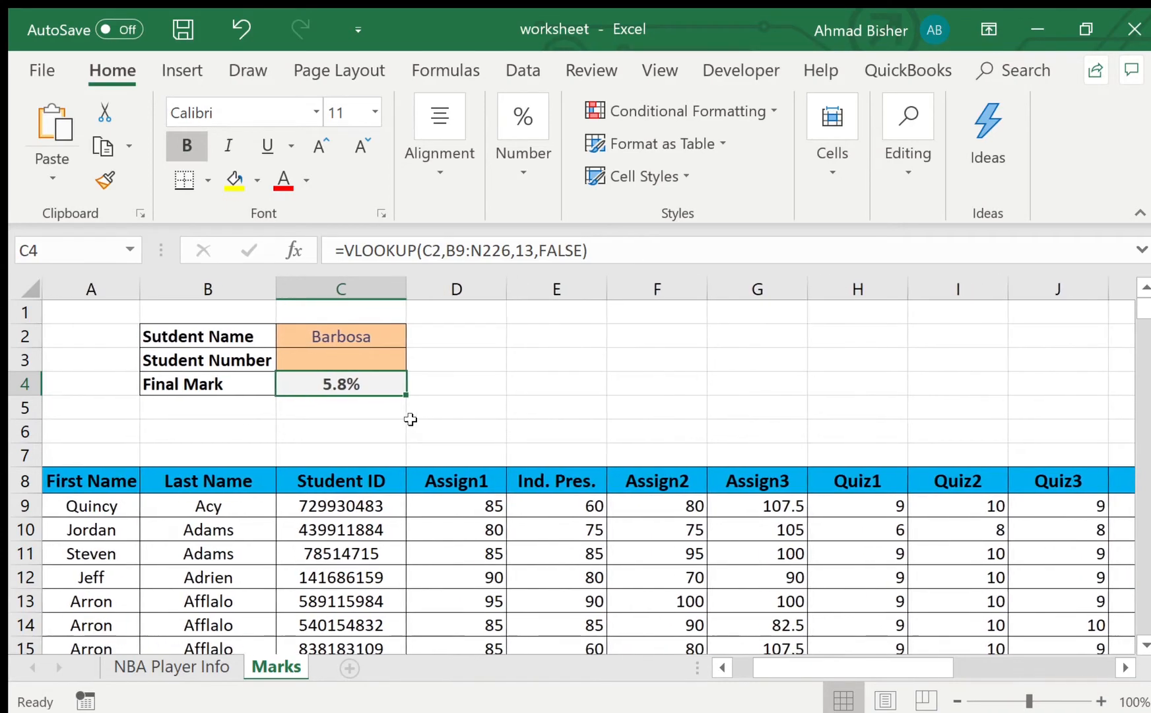
{"action": "scroll", "coordinate": [410, 419], "scroll_direction": "down", "scroll_amount": 7}
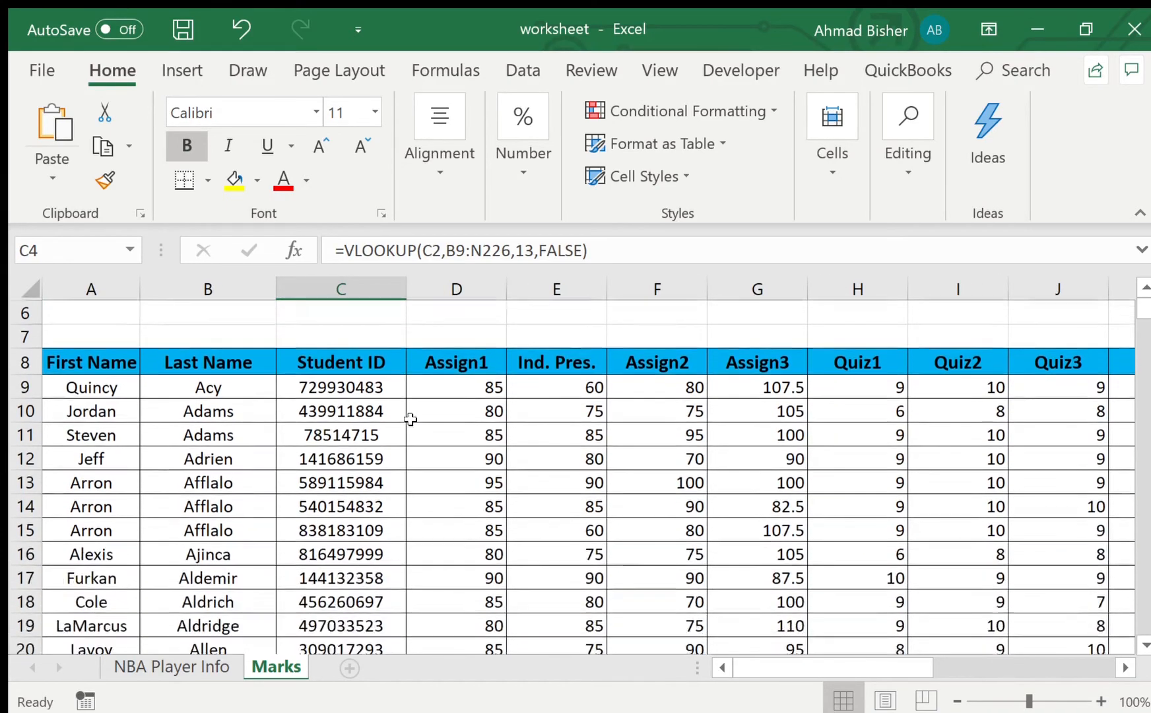
{"action": "scroll", "coordinate": [411, 420], "scroll_direction": "down", "scroll_amount": 6}
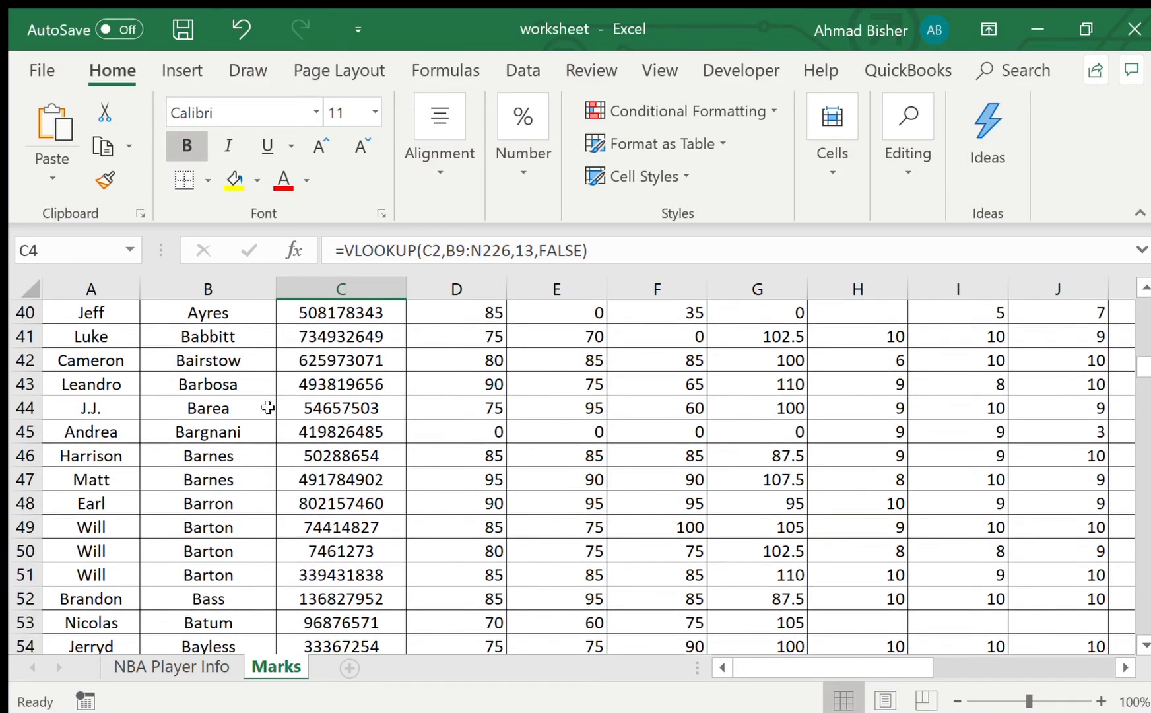
{"action": "left_click", "coordinate": [234, 383]}
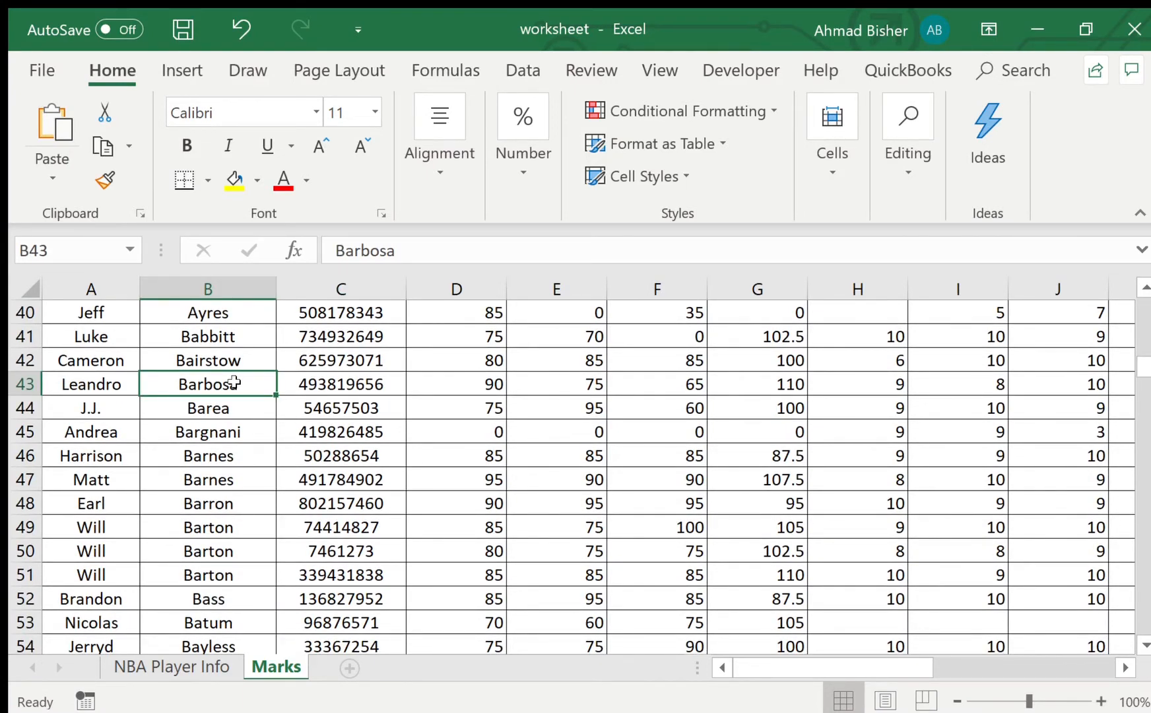
{"action": "key", "text": "ctrl+Right"}
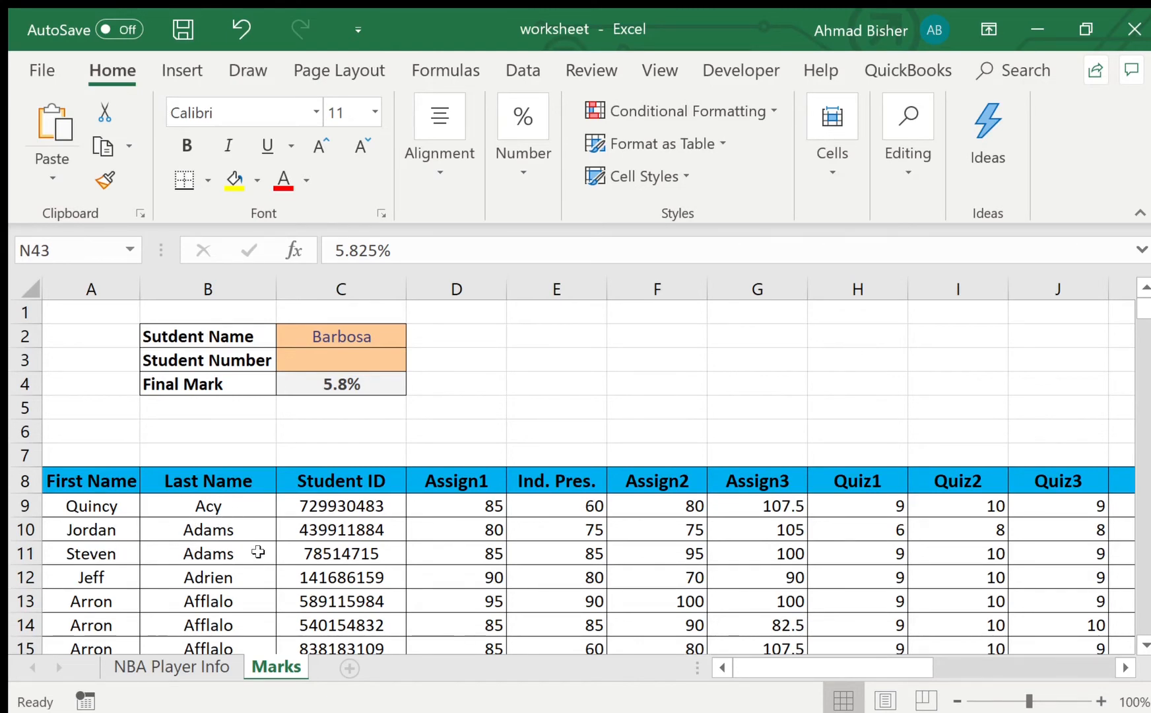
Replace the student name in C2 with the last name shared by the students in rows 10 and 11.
{"action": "left_click", "coordinate": [376, 326]}
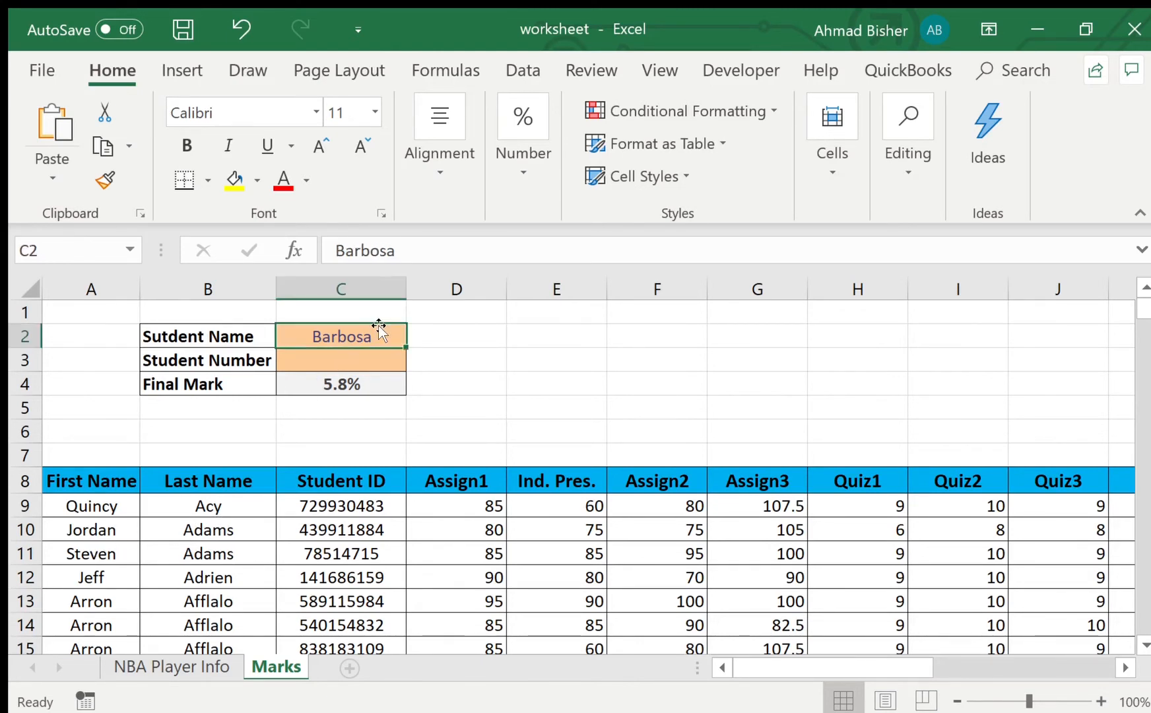
{"action": "type", "text": "Adams"}
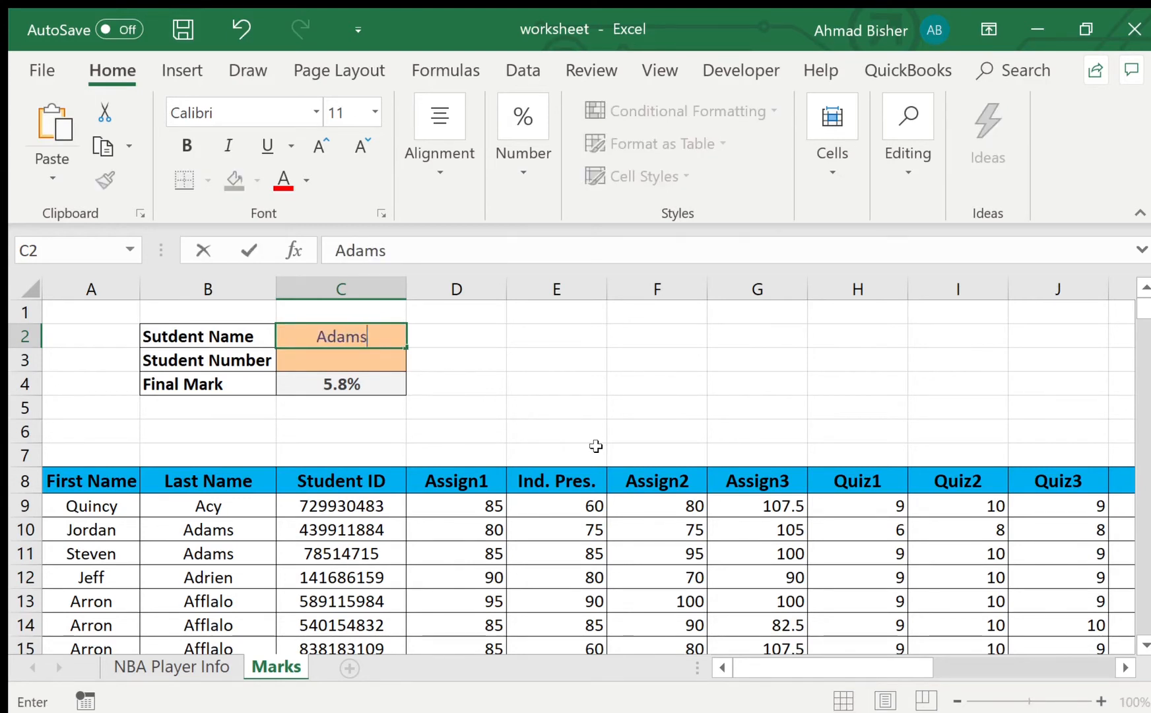
{"action": "key", "text": "Return"}
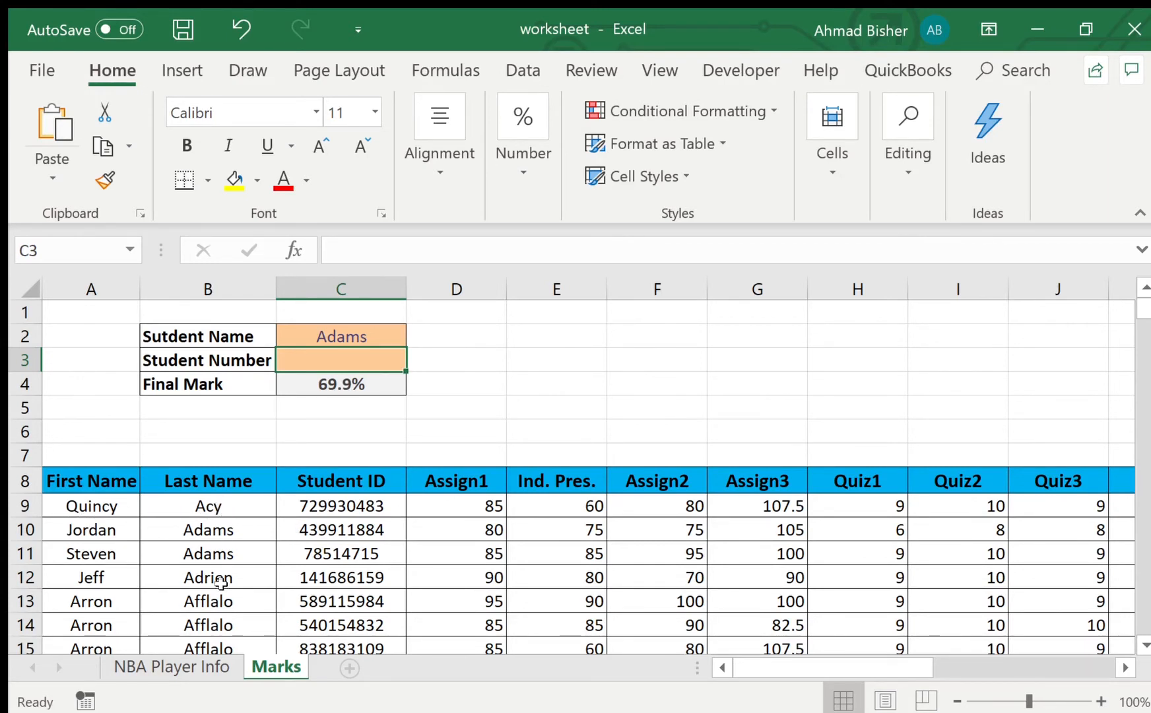
Check the Final Mark of the first matching student in row 10 and display N10 with one decimal place.
{"action": "left_click", "coordinate": [231, 520]}
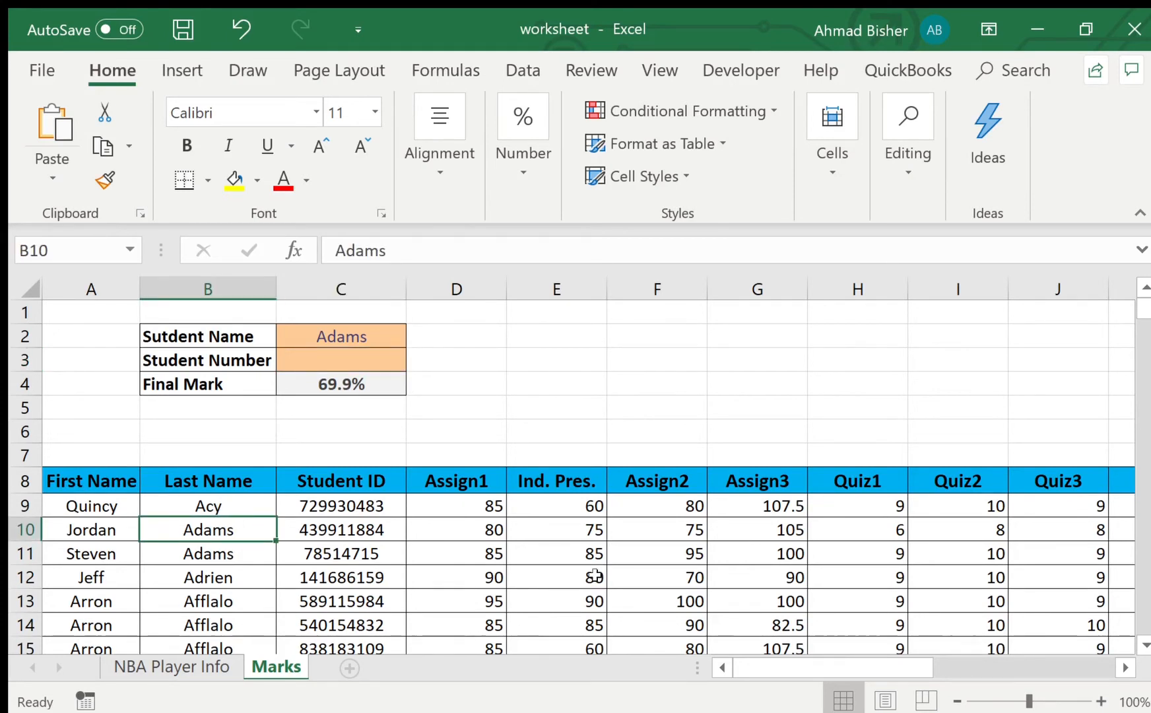
{"action": "key", "text": "ctrl+Right"}
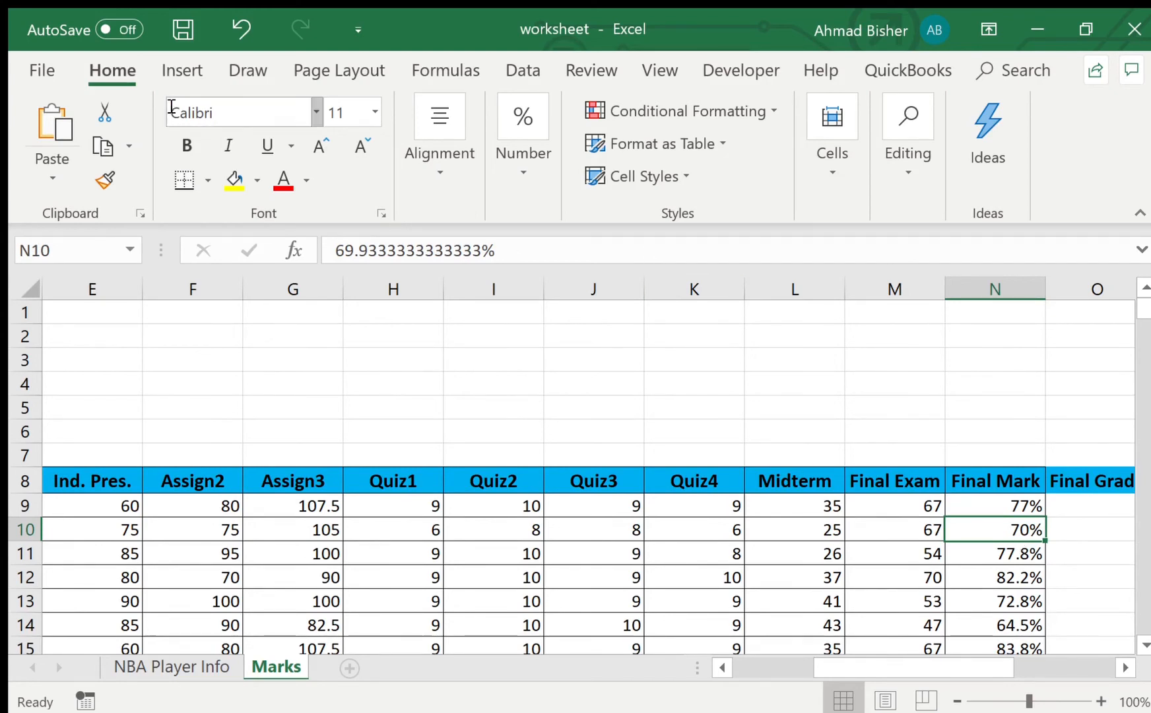
{"action": "left_click", "coordinate": [523, 203]}
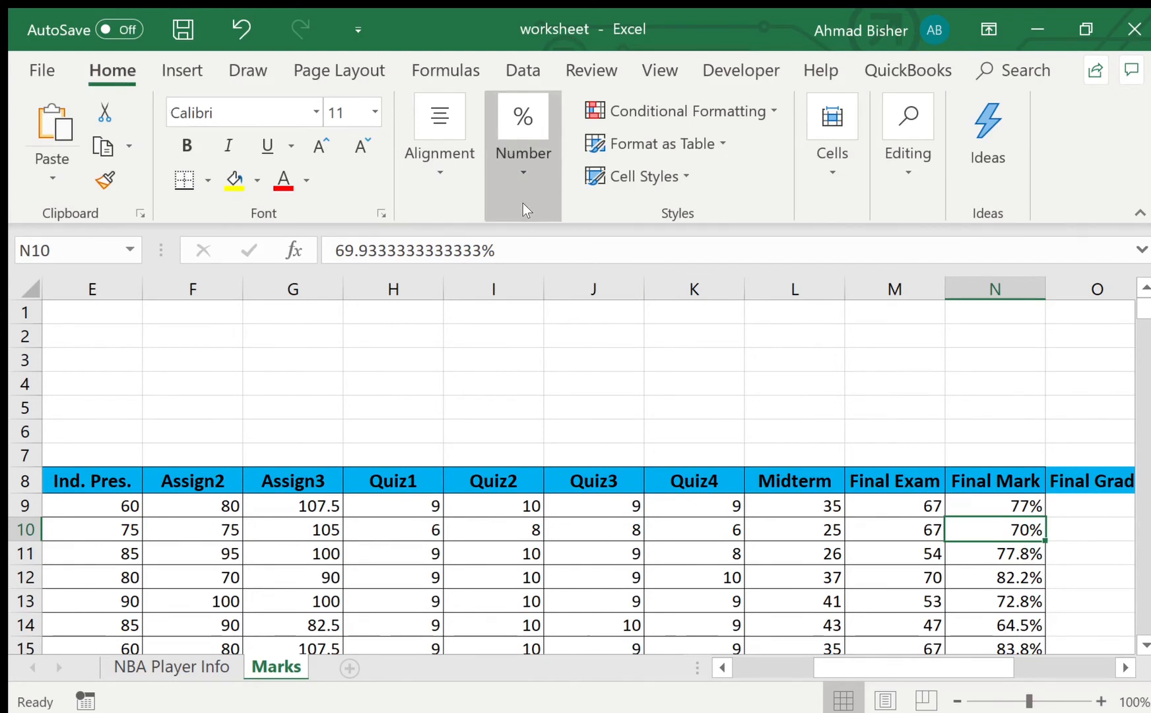
{"action": "left_click", "coordinate": [651, 294]}
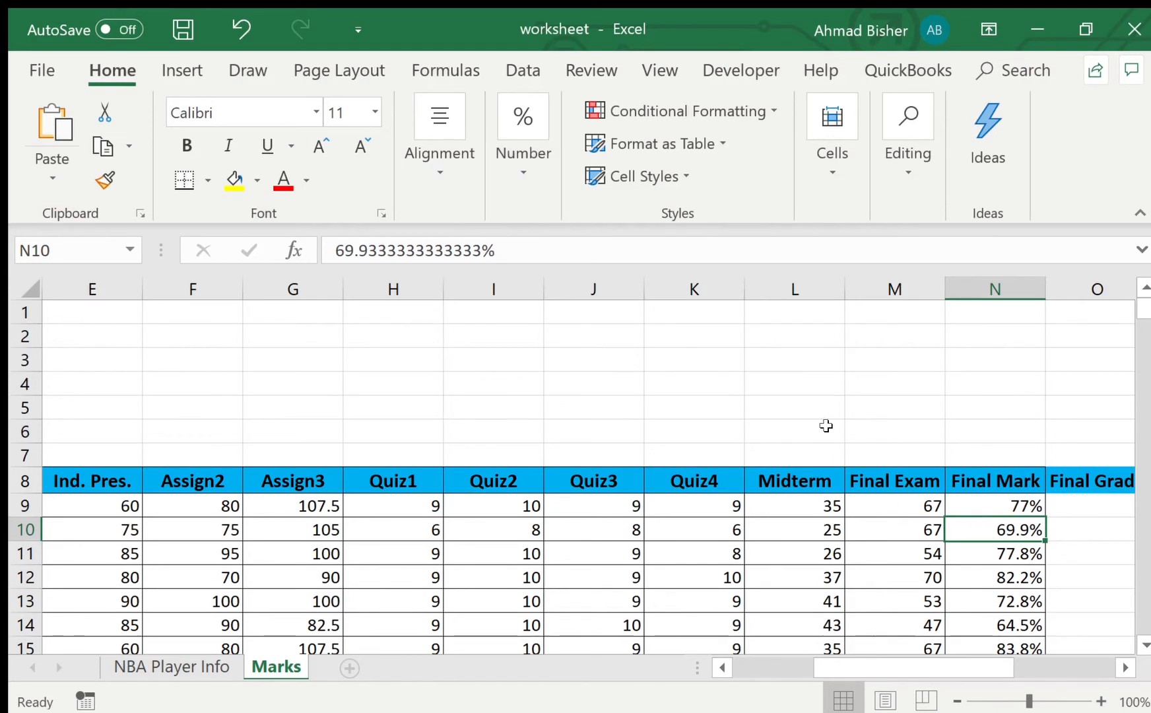
{"action": "key", "text": "Home"}
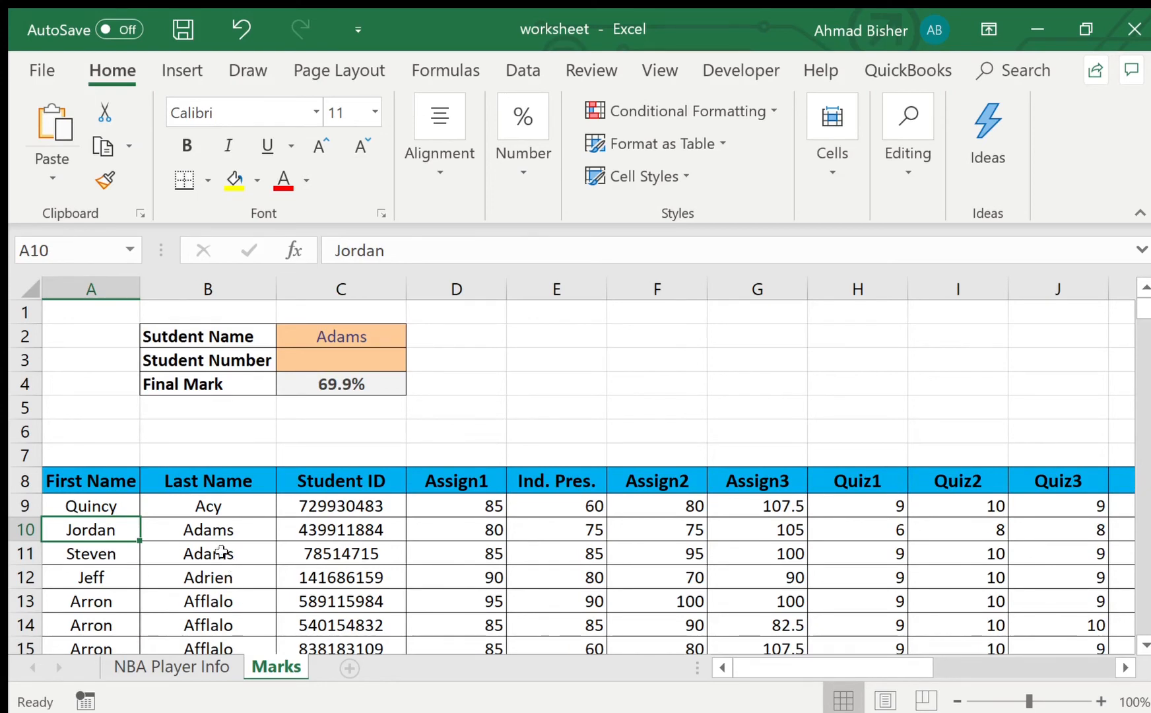
Copy the Student ID of the second matching student from C11 into the Student Number cell C3.
{"action": "left_click", "coordinate": [346, 334]}
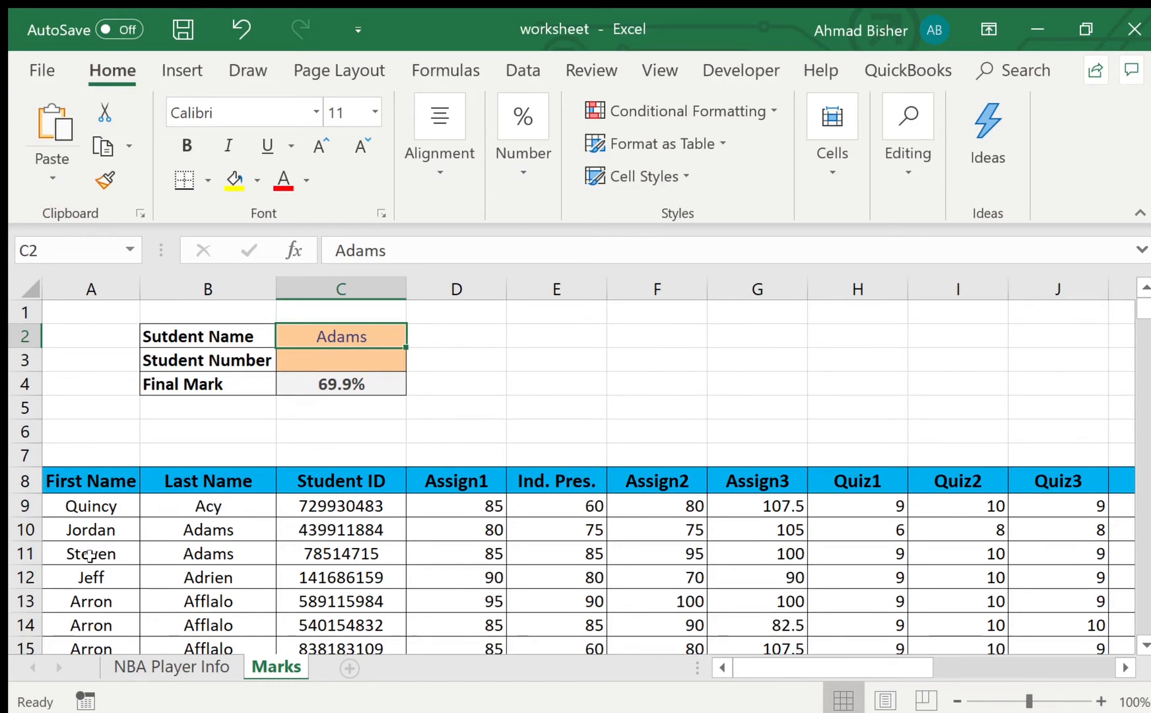
{"action": "left_click", "coordinate": [365, 553]}
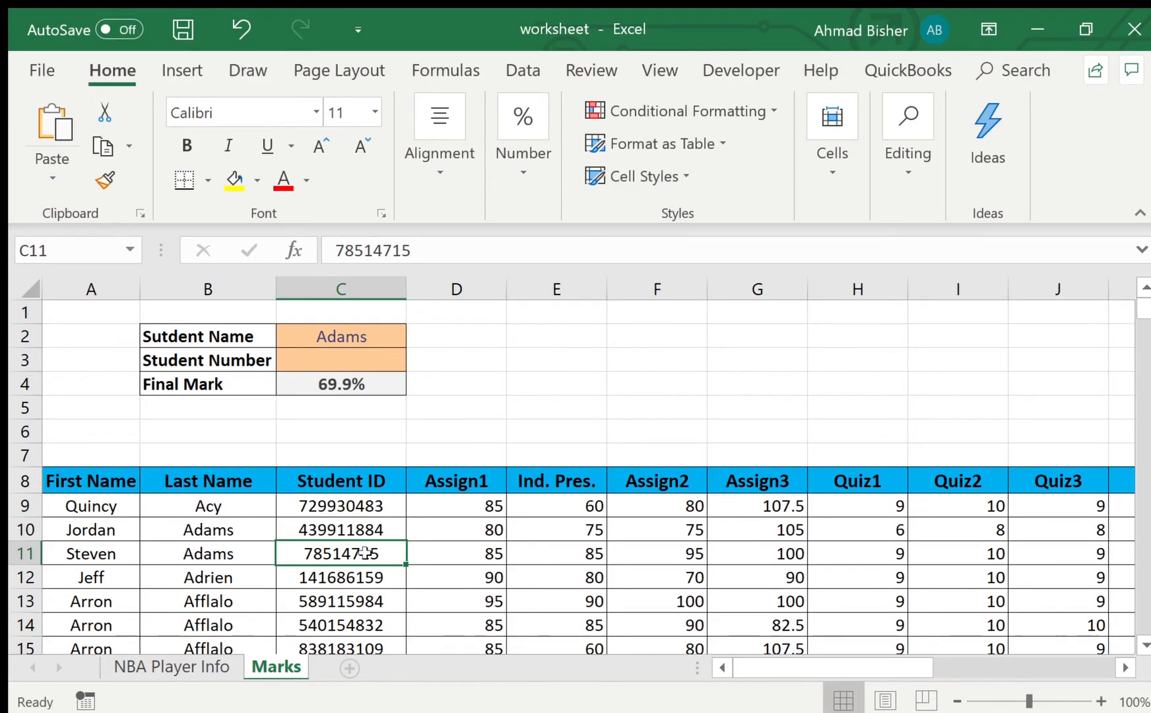
{"action": "double_click", "coordinate": [365, 553]}
{"action": "double_click", "coordinate": [314, 556]}
{"action": "key", "text": "ctrl+c"}
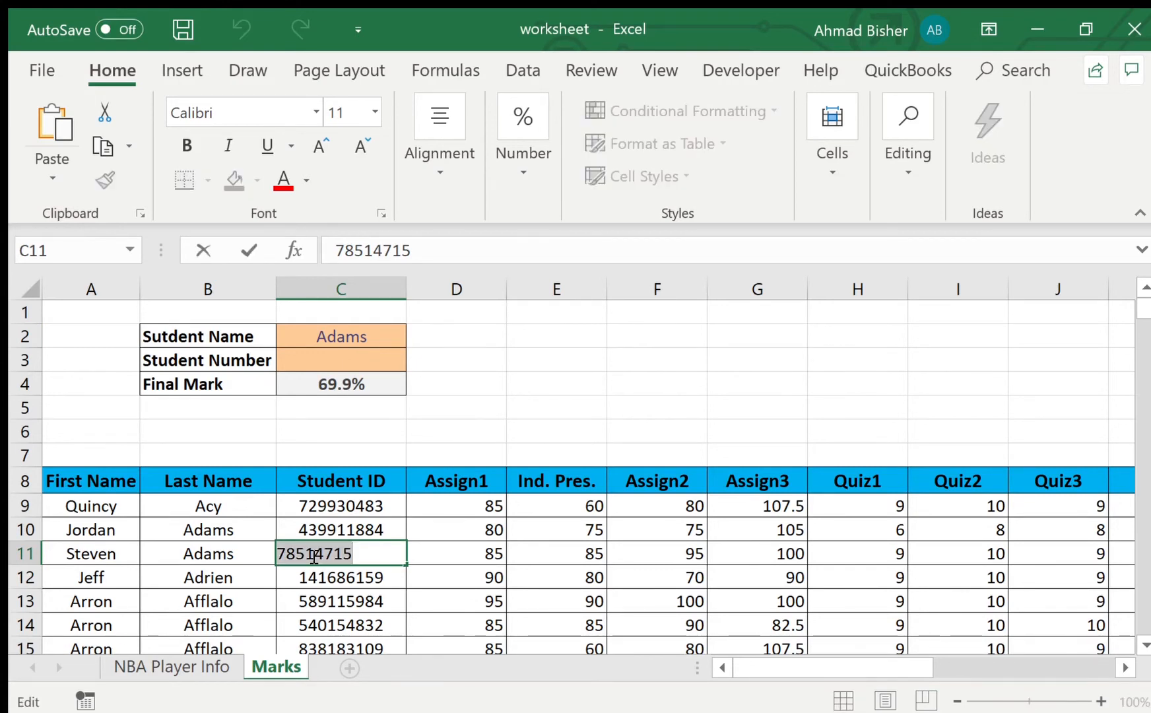
{"action": "left_click", "coordinate": [333, 360]}
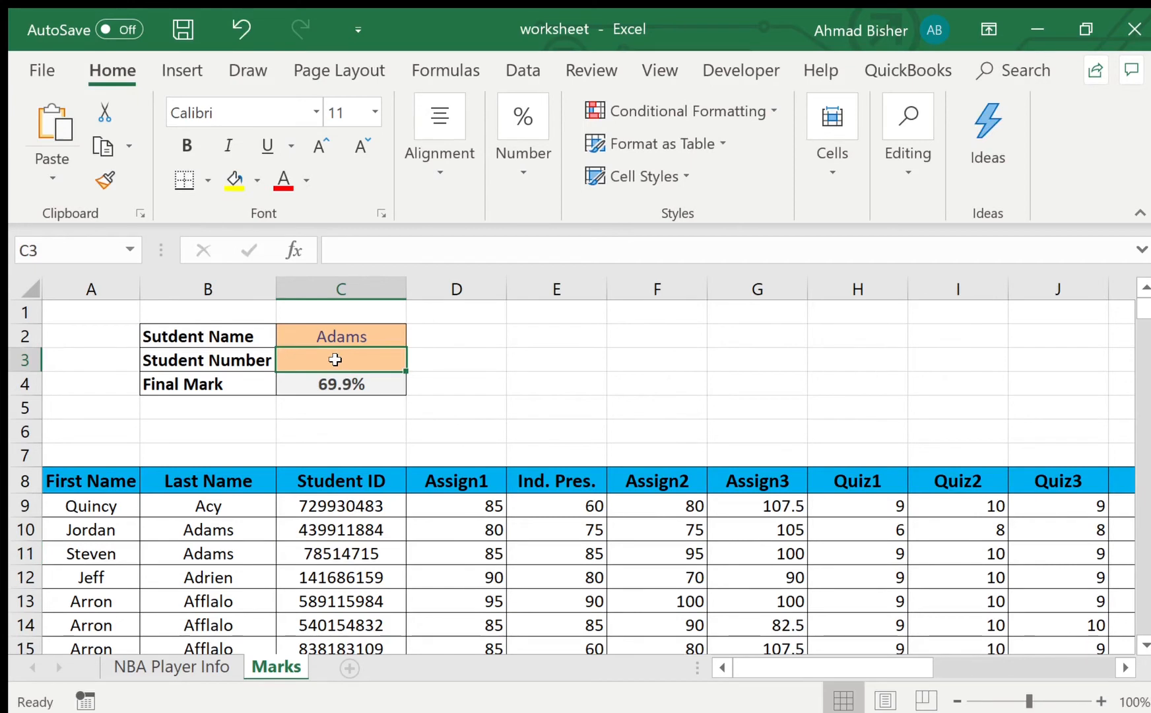
{"action": "key", "text": "ctrl+v"}
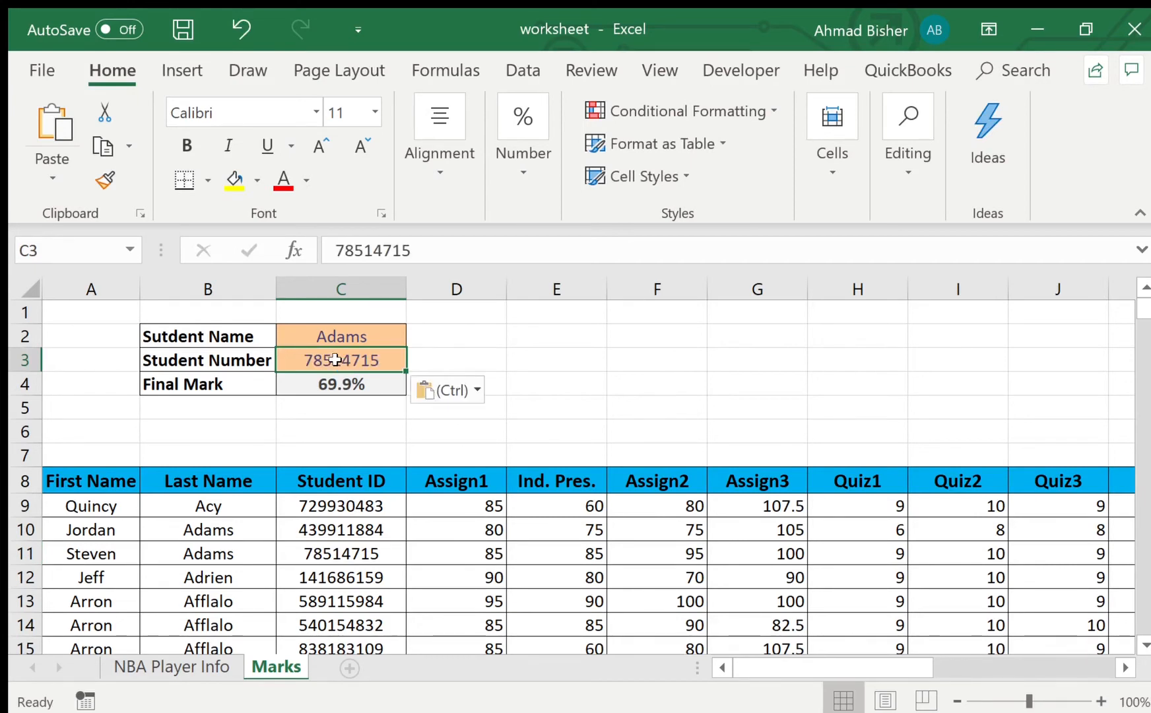
Change the lookup value of the VLOOKUP formula in C4 to the Student Number cell C3.
{"action": "left_click", "coordinate": [357, 383]}
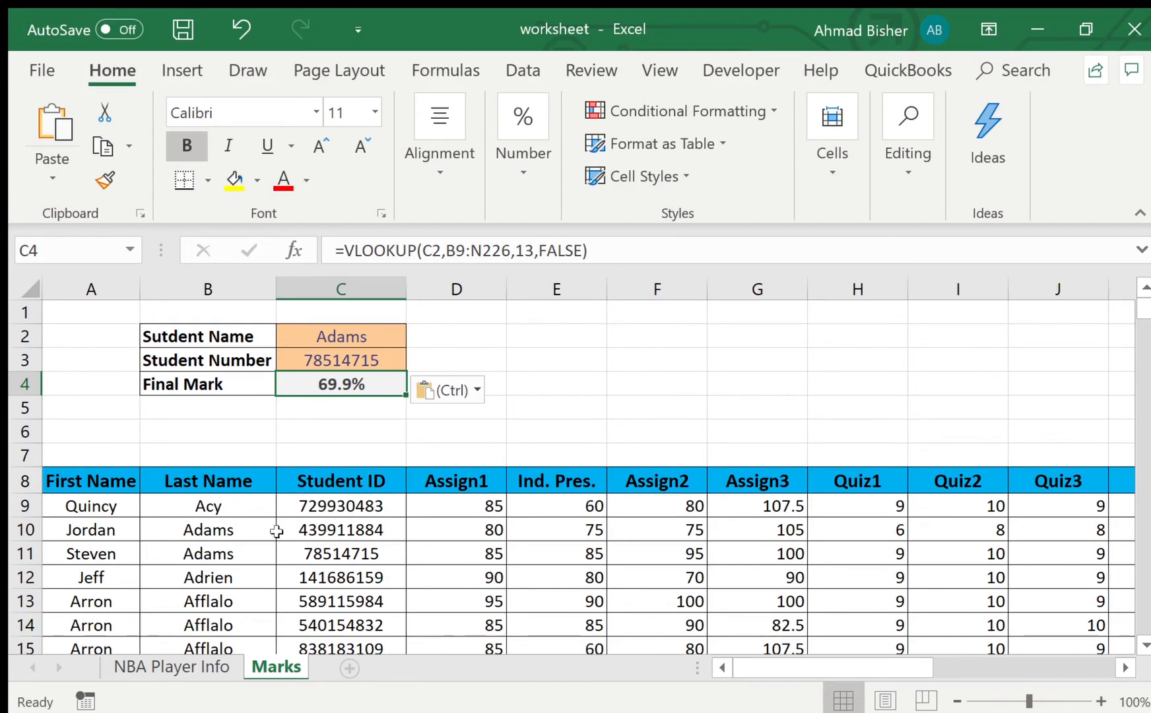
{"action": "key", "text": "F2"}
{"action": "left_click", "coordinate": [422, 251]}
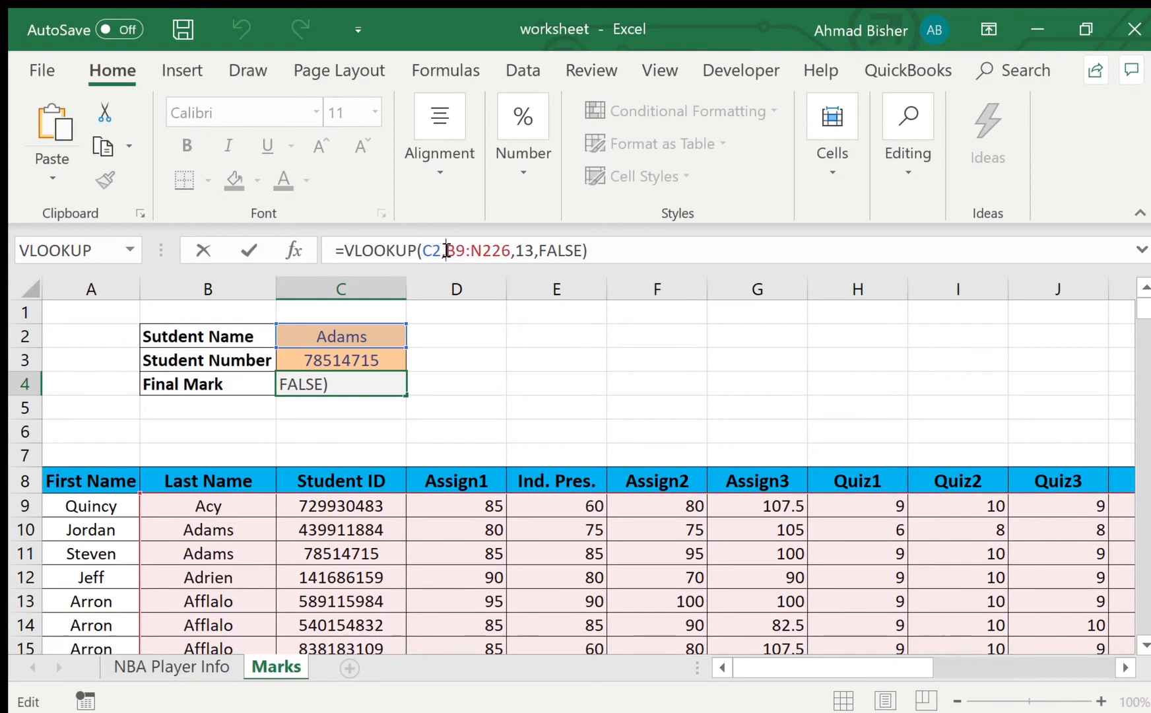
{"action": "key", "text": "BackSpace"}
{"action": "key", "text": "BackSpace"}
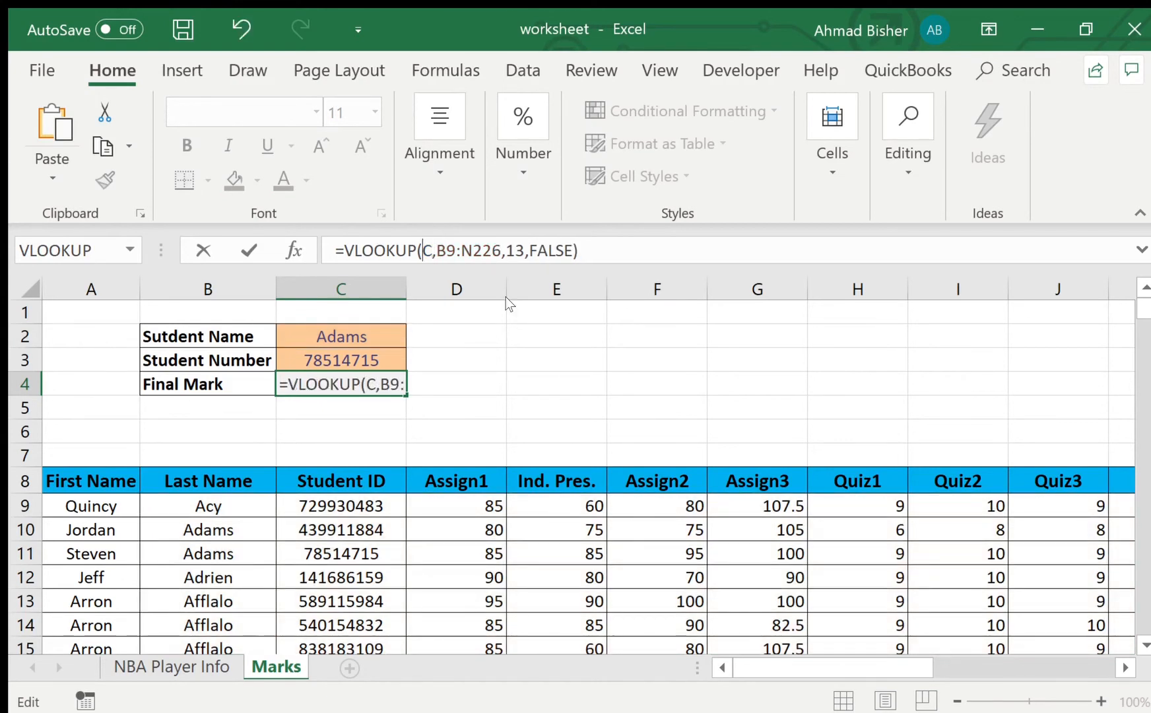
{"action": "left_click", "coordinate": [311, 353]}
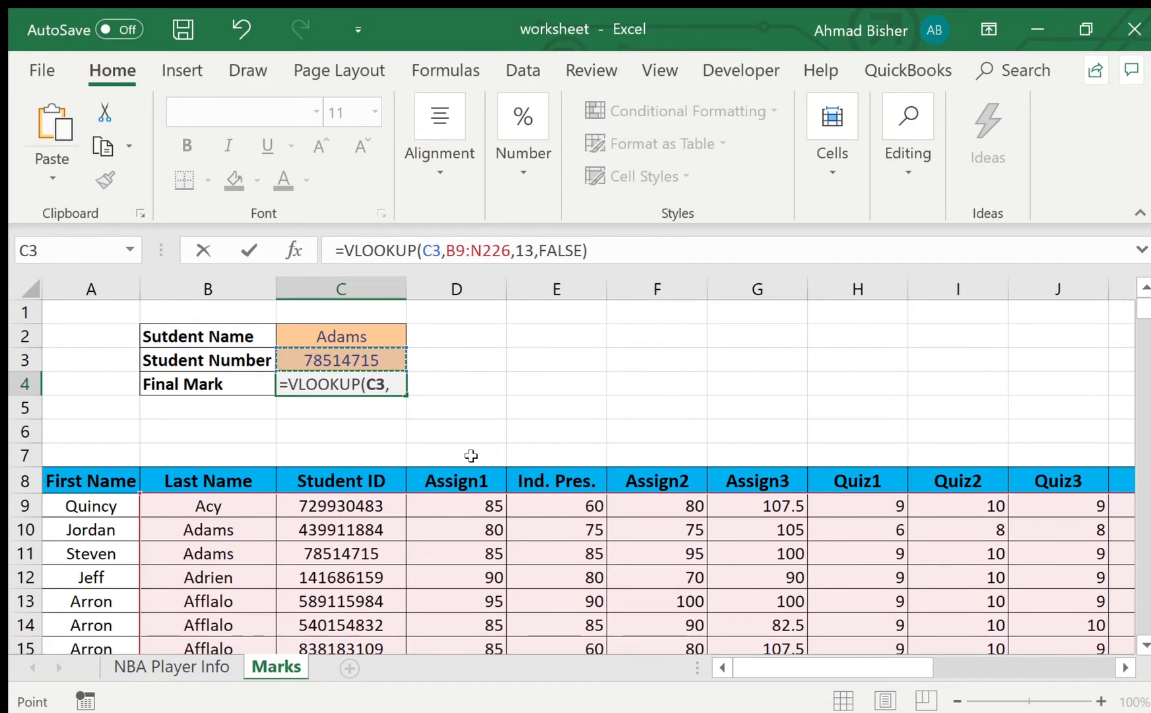
Change the VLOOKUP table array to C9:N226 so that it starts at the Student ID column.
{"action": "left_click", "coordinate": [466, 250]}
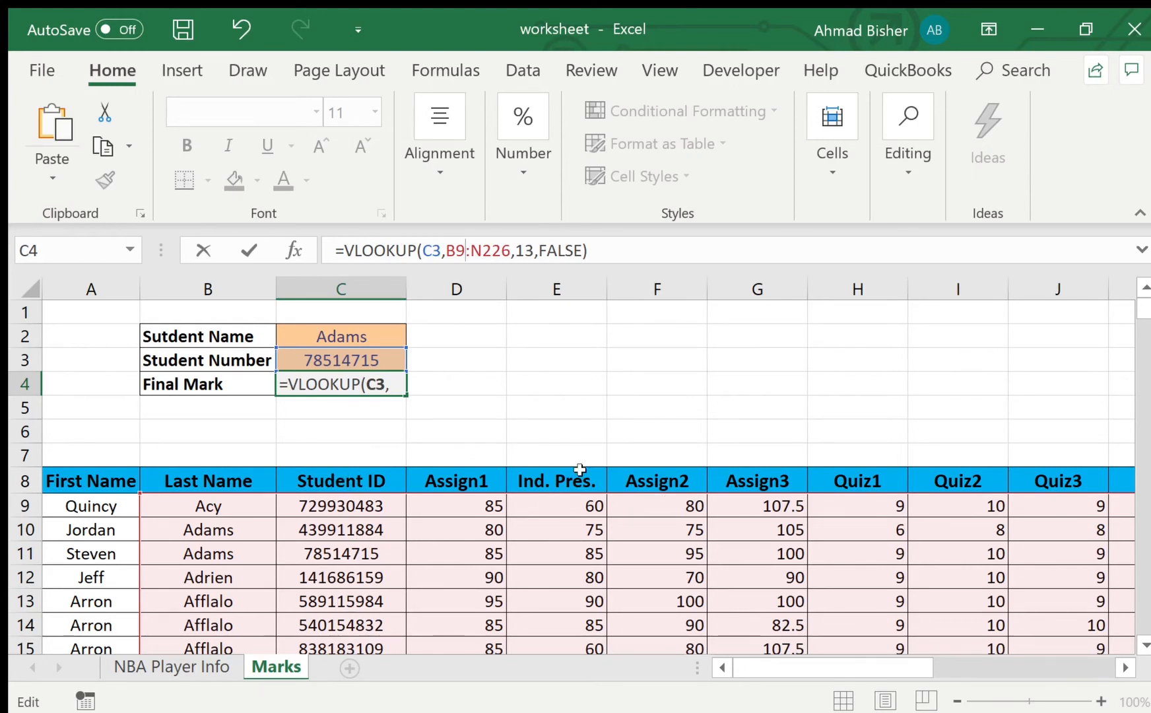
{"action": "key", "text": "Left"}
{"action": "key", "text": "BackSpace"}
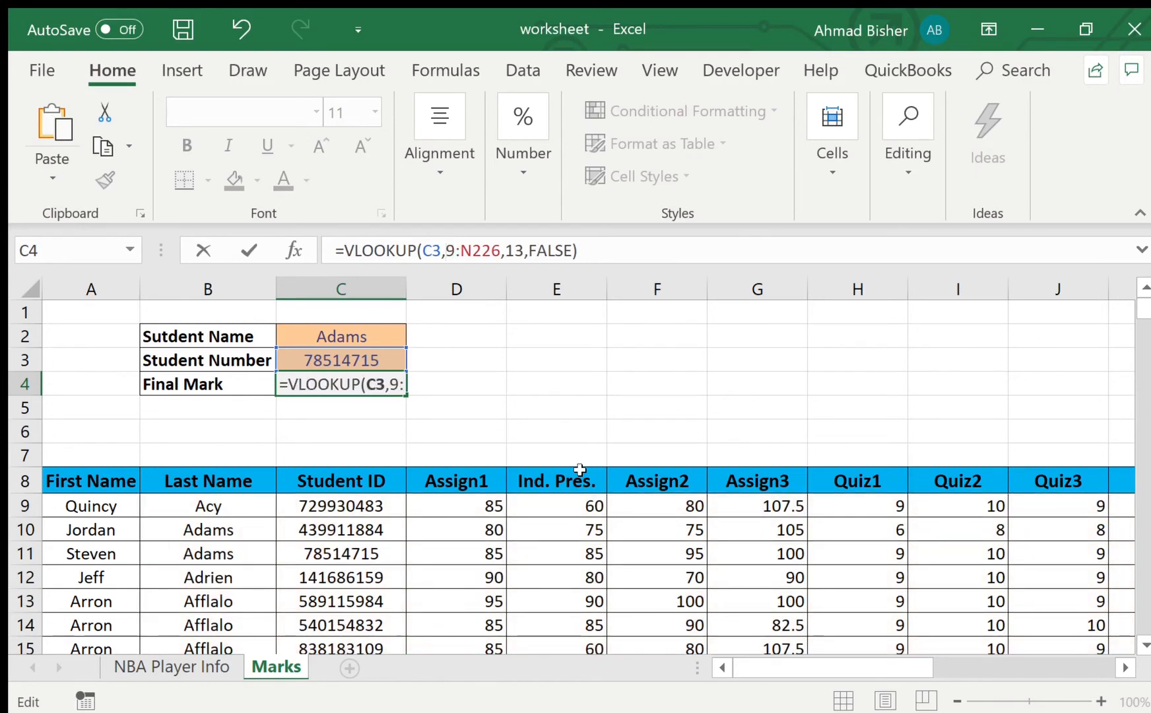
{"action": "type", "text": "C"}
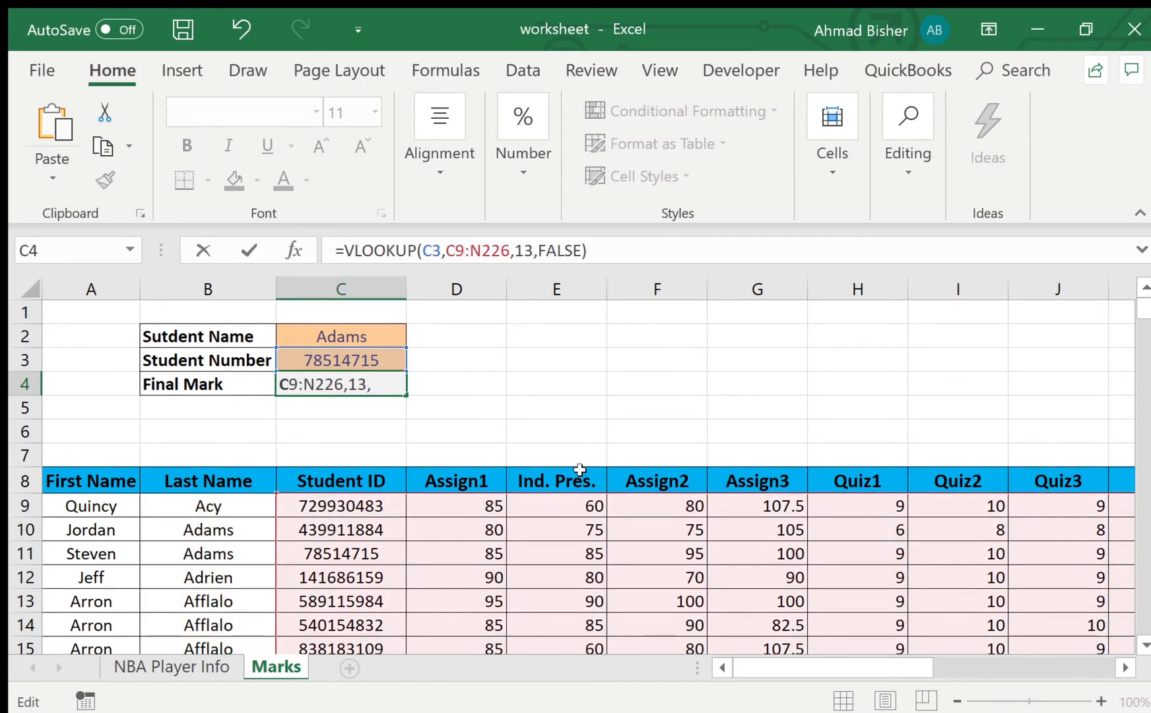
Set the VLOOKUP column index number to 12 and commit the edited formula in C4.
{"action": "key", "text": "Right"}
{"action": "key", "text": "BackSpace"}
{"action": "type", "text": "2"}
{"action": "key", "text": "Return"}
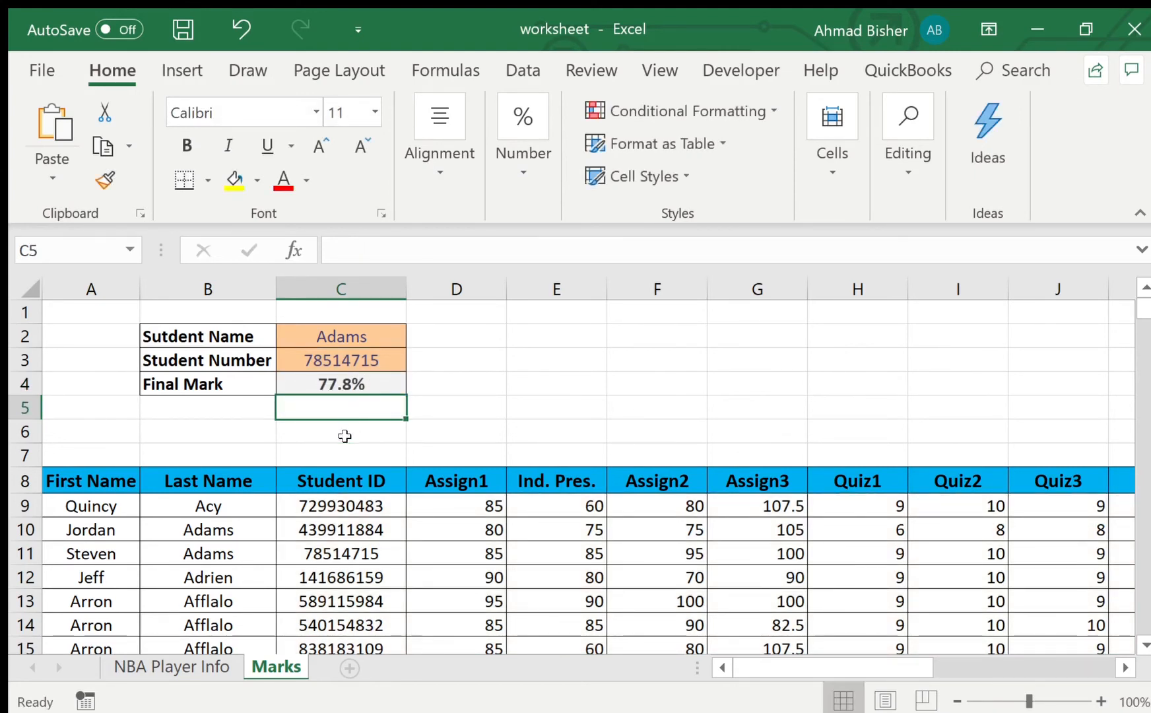
Go across row 11 to its Final Mark in N11 and compare it with the result in C4.
{"action": "left_click", "coordinate": [195, 551]}
{"action": "key", "text": "Right"}
{"action": "key", "text": "Right"}
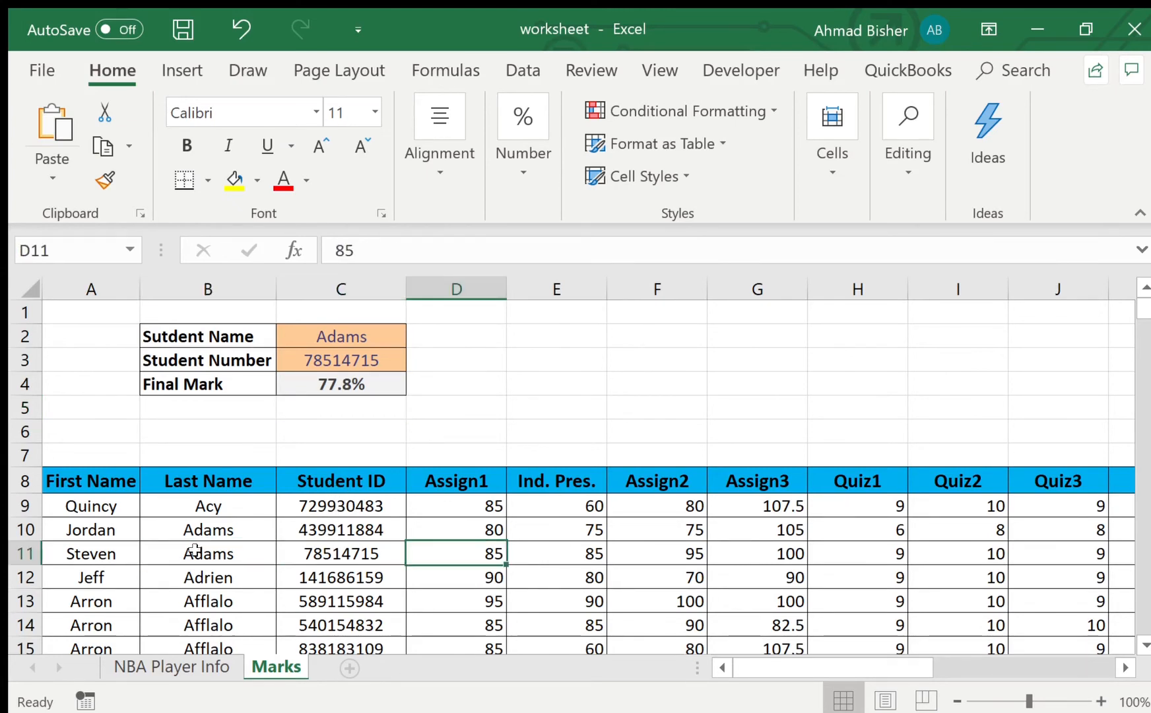
{"action": "key", "text": "Right"}
{"action": "key", "text": "Right"}
{"action": "key", "text": "Right"}
{"action": "key", "text": "Right"}
{"action": "key", "text": "Right"}
{"action": "key", "text": "Right"}
{"action": "key", "text": "Right"}
{"action": "key", "text": "Right"}
{"action": "key", "text": "Right"}
{"action": "key", "text": "Right"}
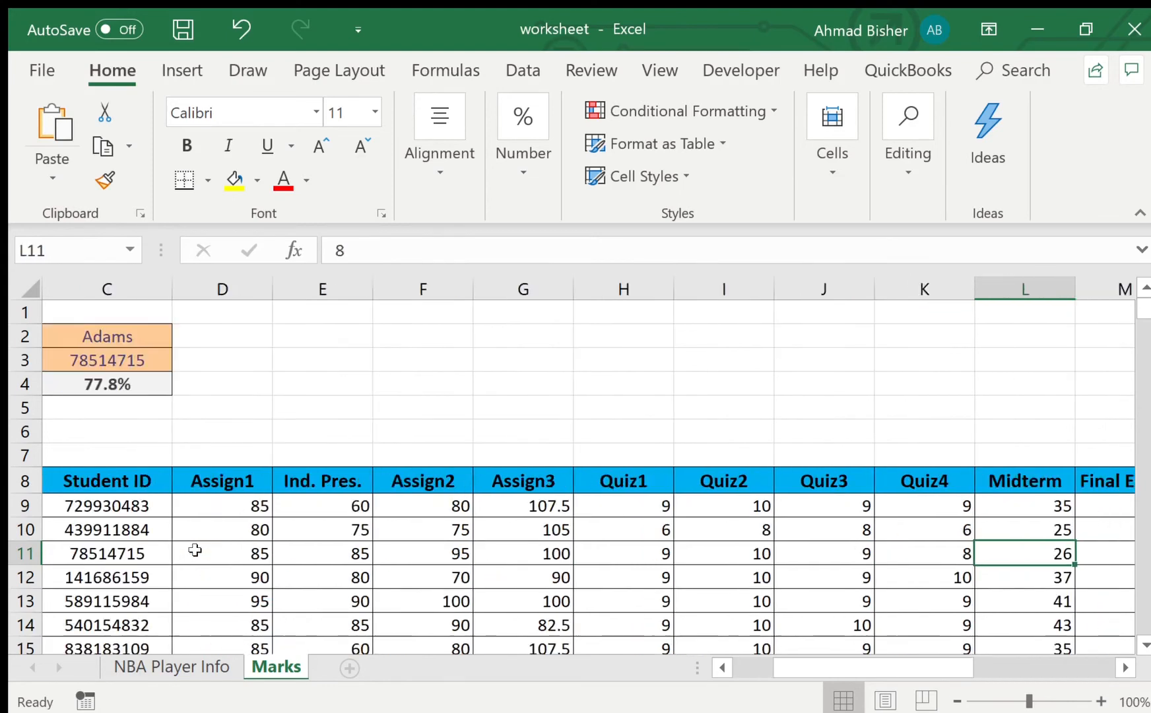
{"action": "key", "text": "Right"}
{"action": "key", "text": "Left"}
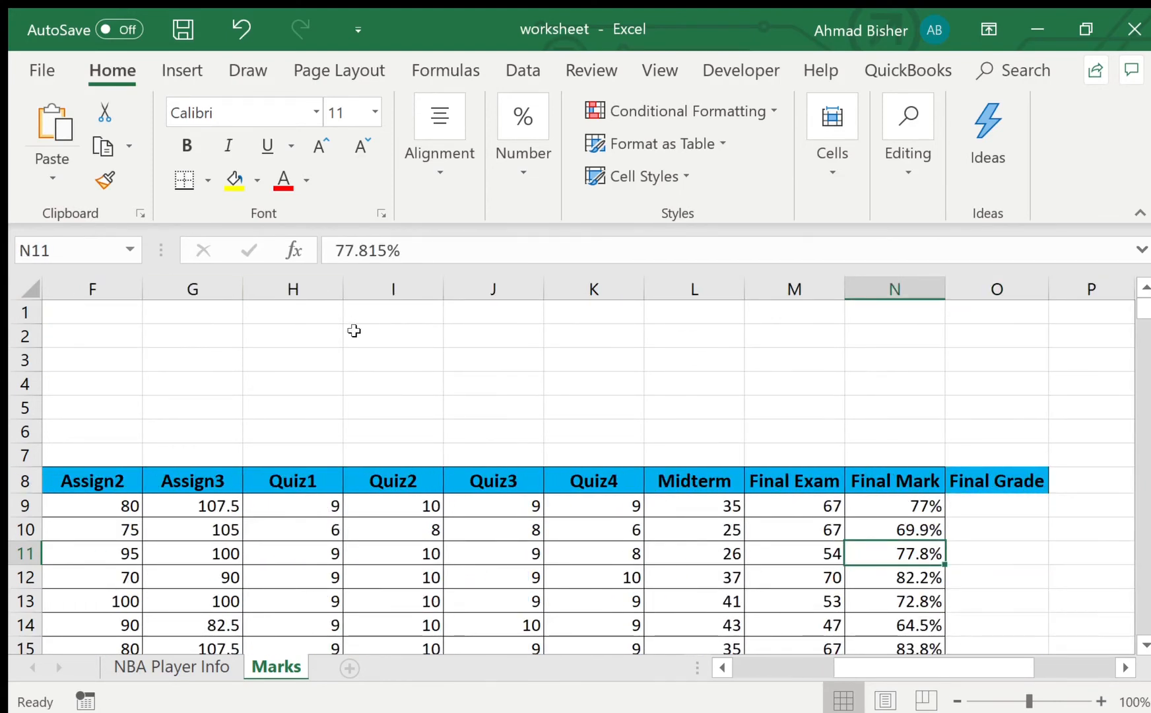
Examine the empty Final Grade column and the percentage-to-letter grade scale in R8:S18.
{"action": "scroll", "coordinate": [604, 454], "scroll_direction": "left", "scroll_amount": 3}
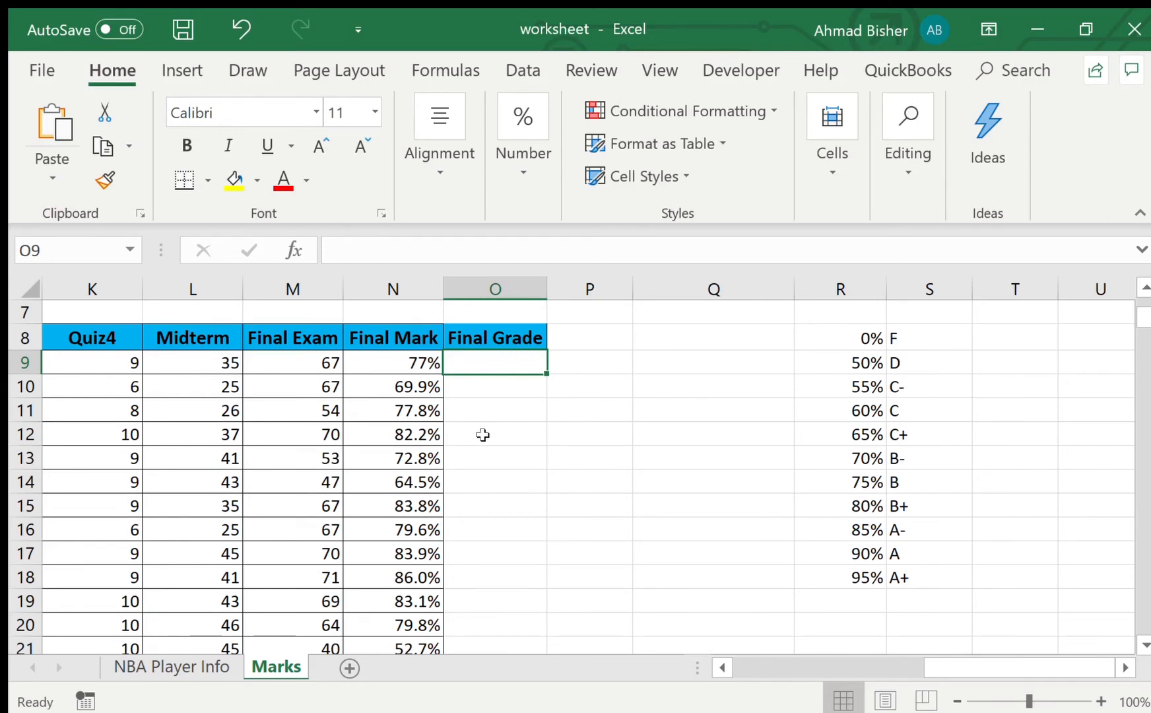
{"action": "scroll", "coordinate": [482, 434], "scroll_direction": "left", "scroll_amount": 2}
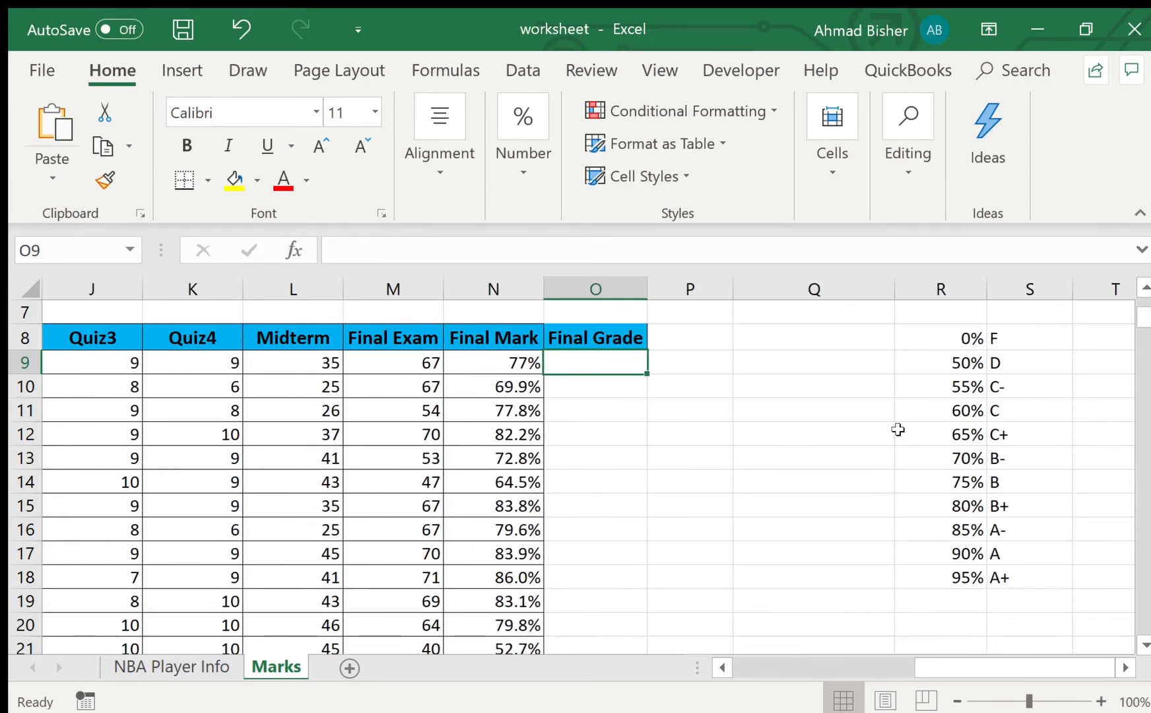
{"action": "scroll", "coordinate": [898, 430], "scroll_direction": "up", "scroll_amount": 1}
{"action": "scroll", "coordinate": [866, 474], "scroll_direction": "down", "scroll_amount": 1}
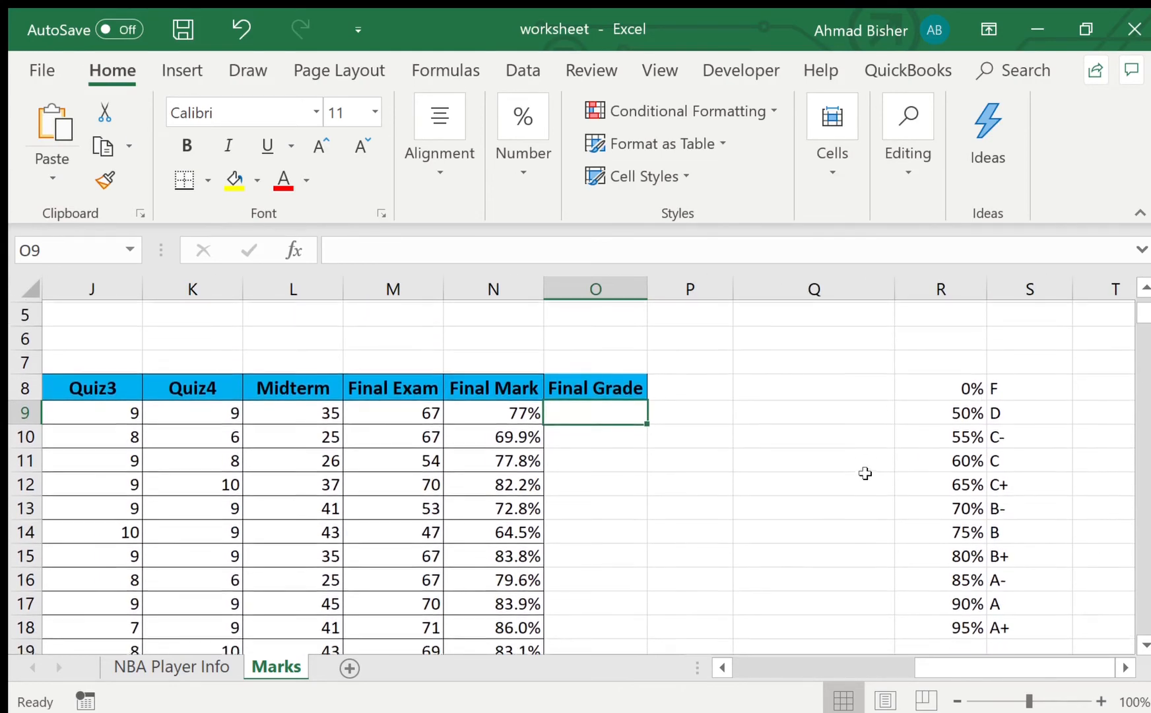
Compare the Final Mark in N9 with the percentage brackets and letter grades in R8:S18 to work out its matching grade.
{"action": "scroll", "coordinate": [866, 473], "scroll_direction": "down", "scroll_amount": 1}
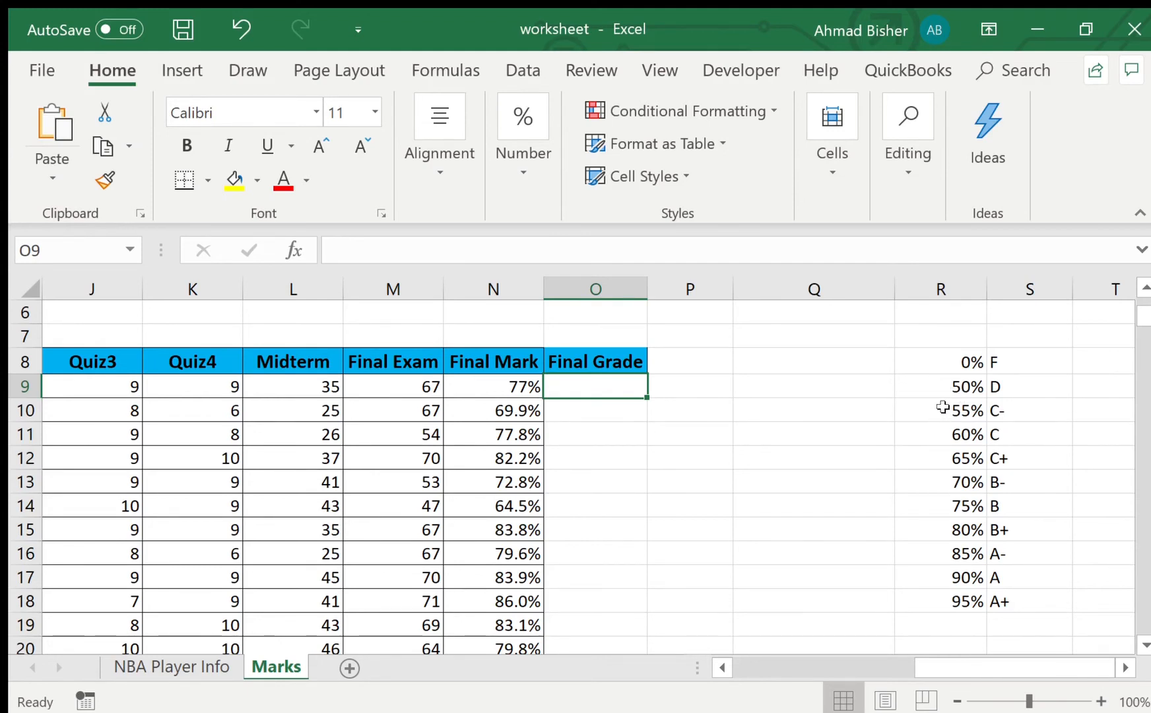
{"action": "left_click", "coordinate": [1030, 383]}
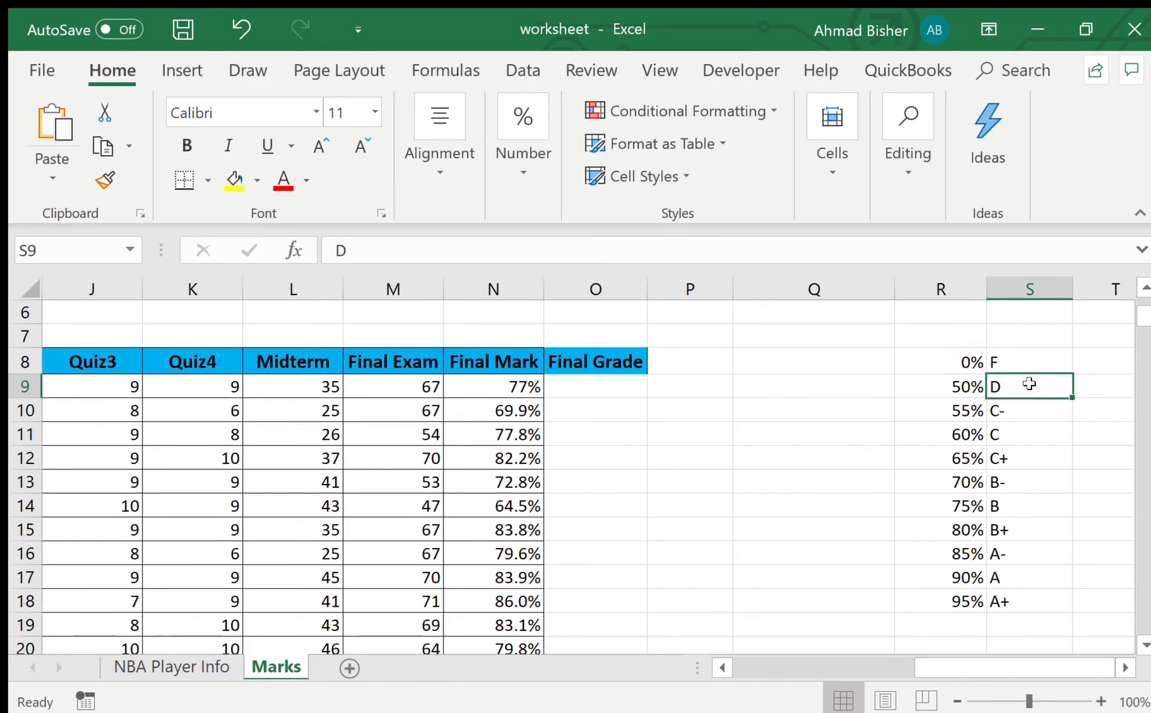
{"action": "left_click", "coordinate": [1019, 406]}
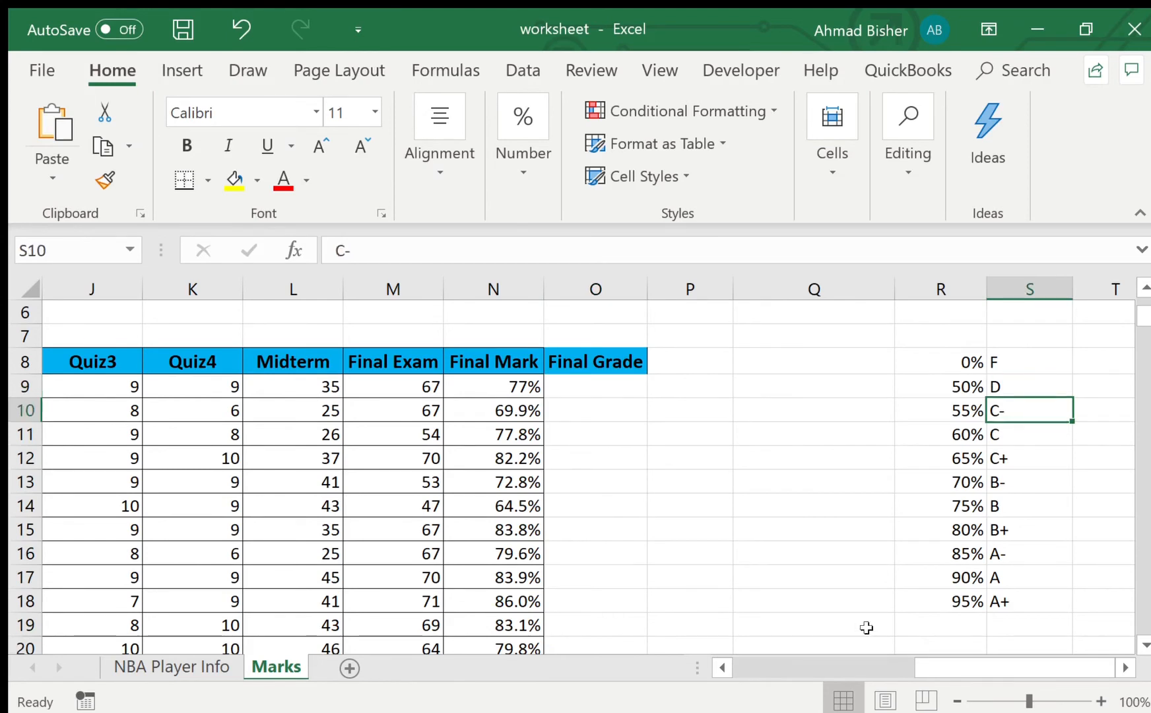
{"action": "left_click", "coordinate": [606, 388]}
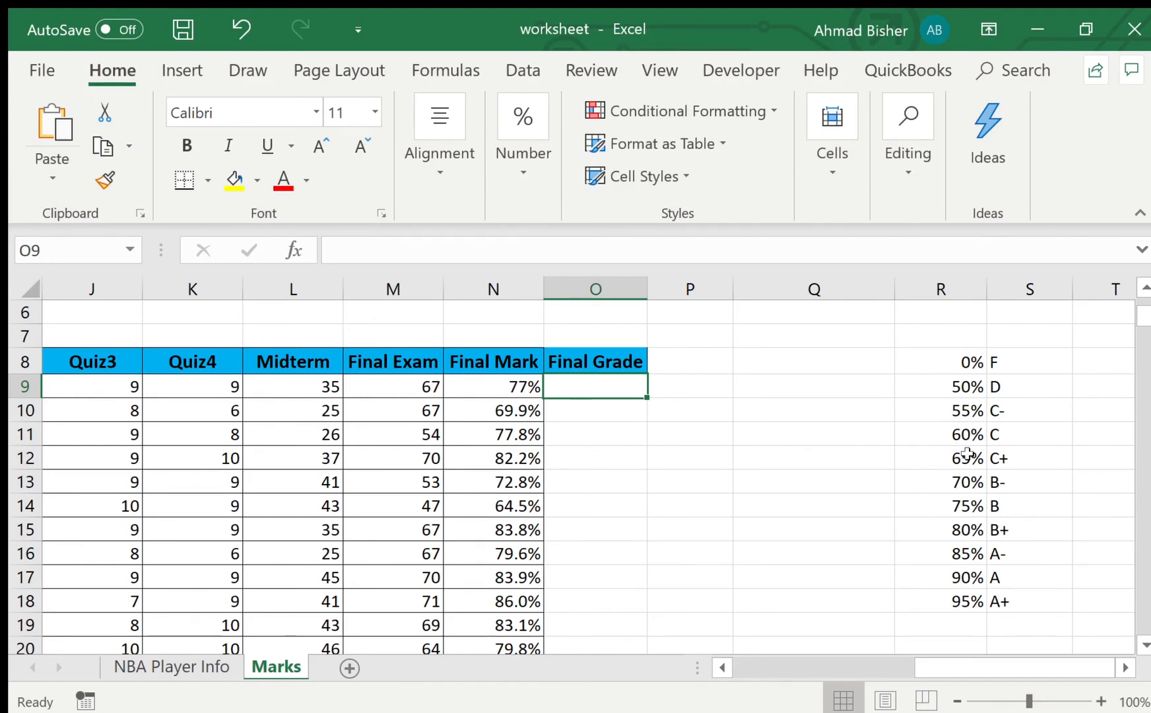
{"action": "left_click", "coordinate": [503, 388]}
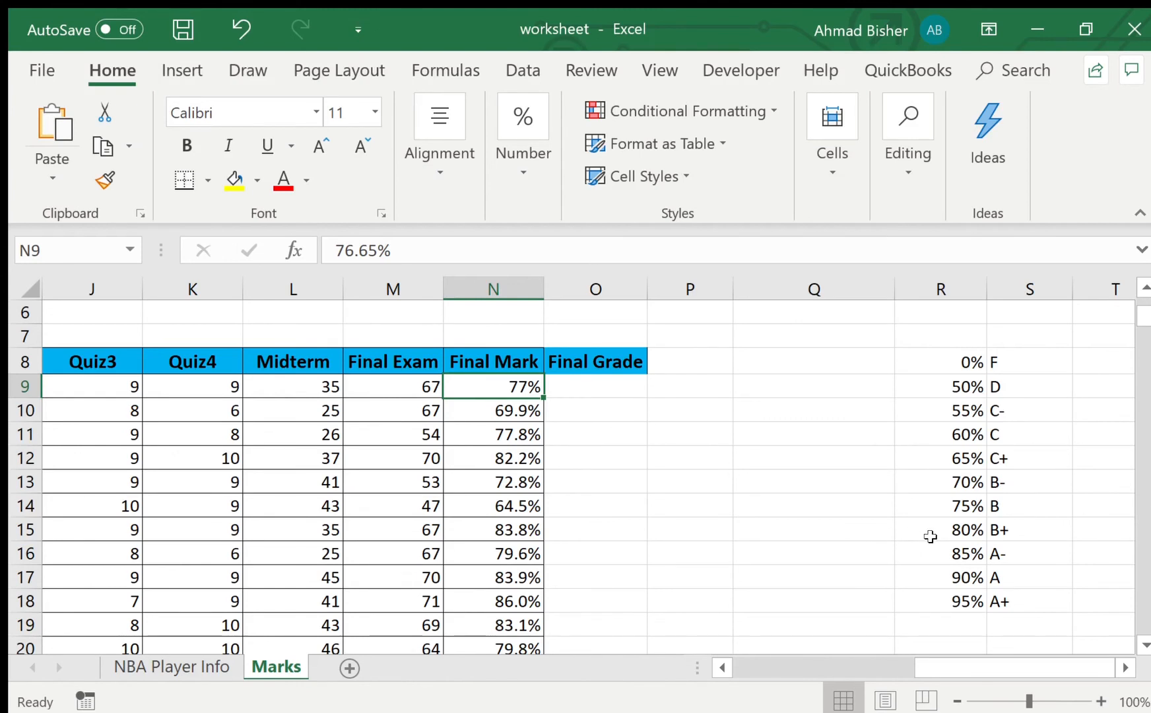
{"action": "left_click", "coordinate": [954, 523]}
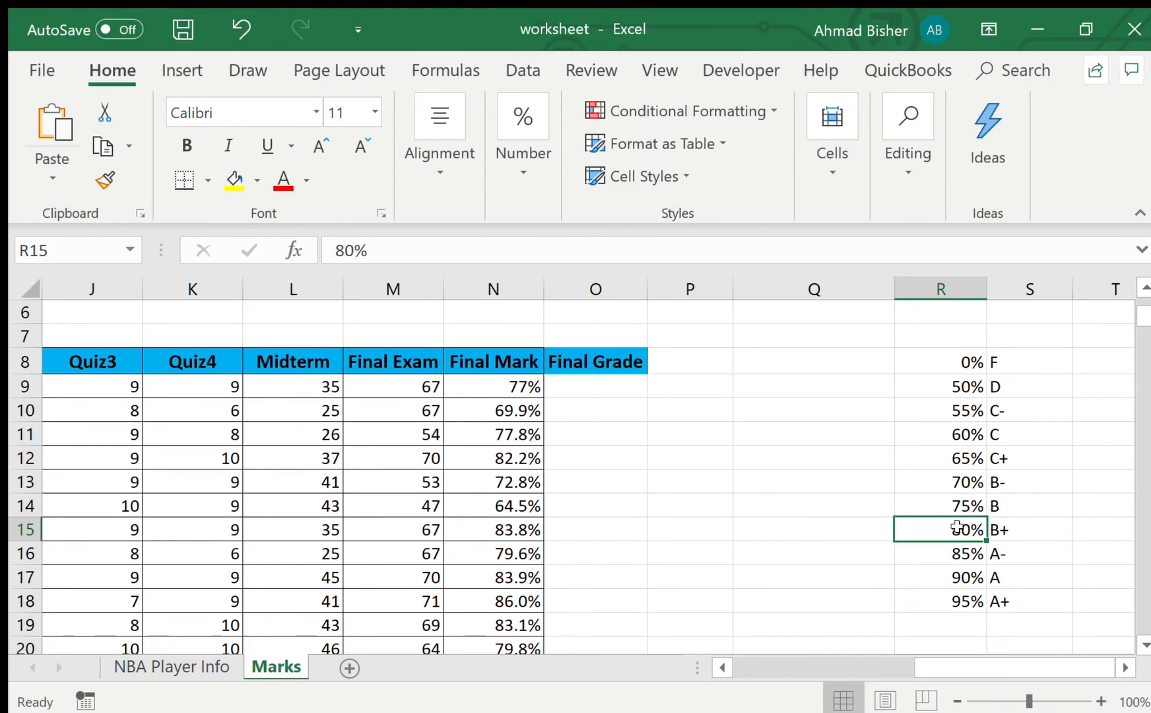
{"action": "left_click", "coordinate": [1005, 502]}
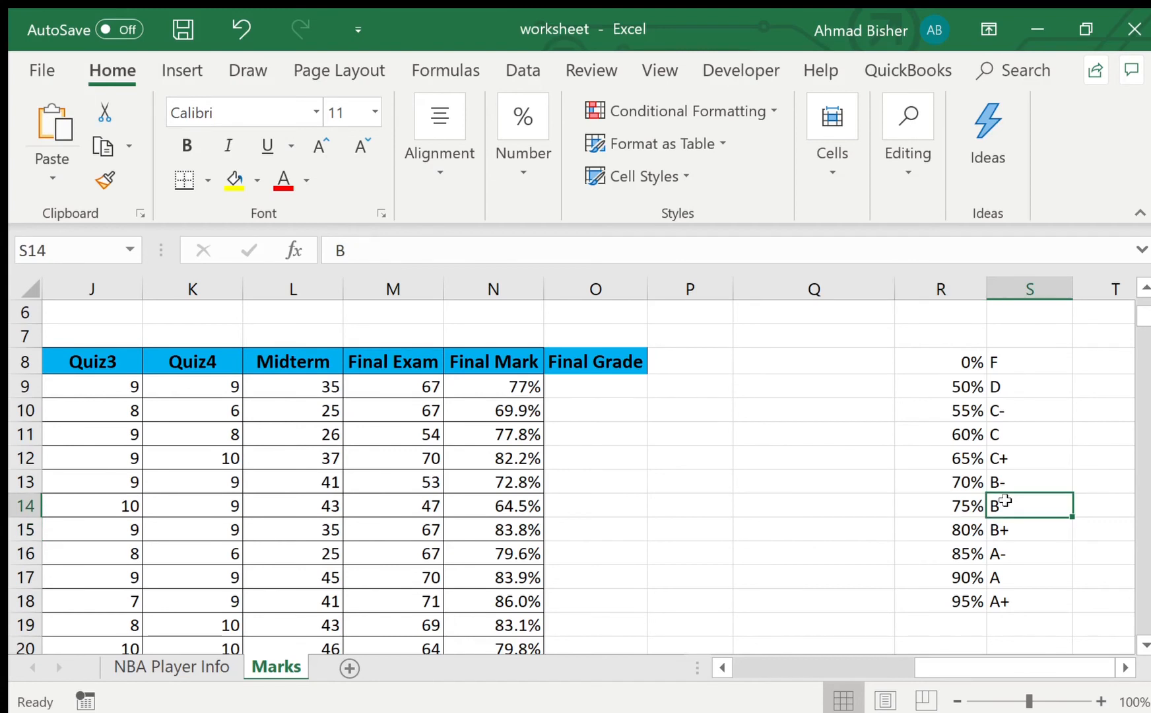
Enter =VLOOKUP(N9,R8:S18,2,TRUE) in O9 to look up the letter grade for the first student's Final Mark.
{"action": "left_click", "coordinate": [619, 386]}
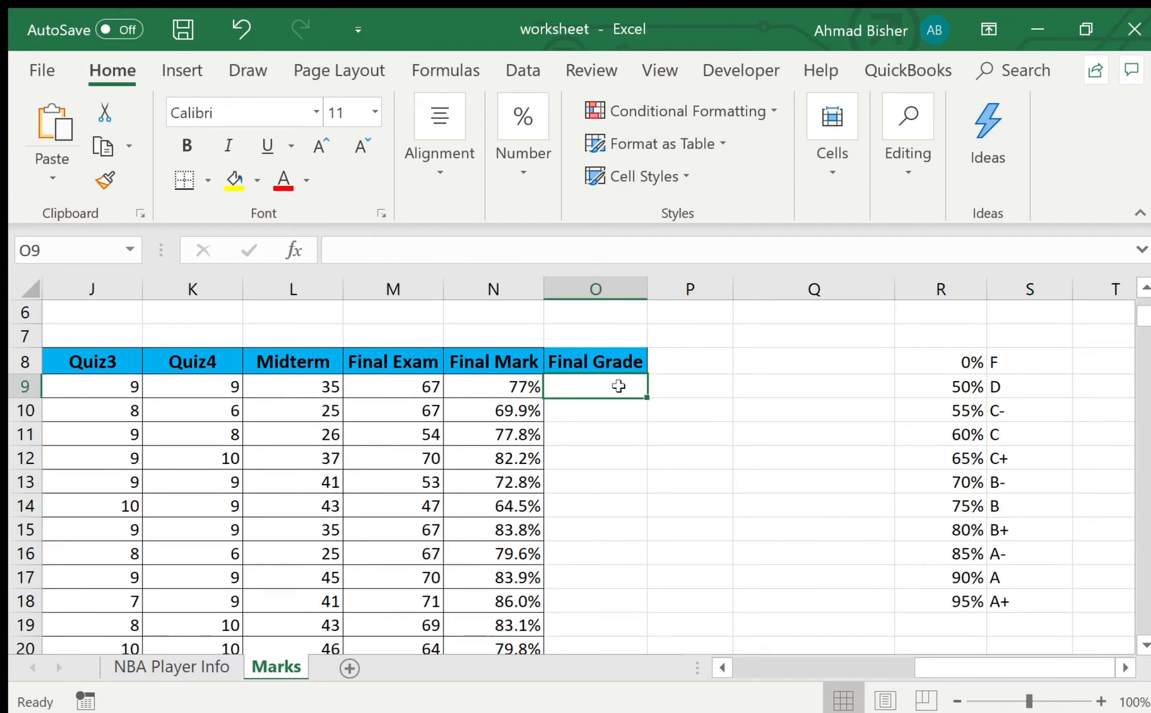
{"action": "type", "text": "=vlo"}
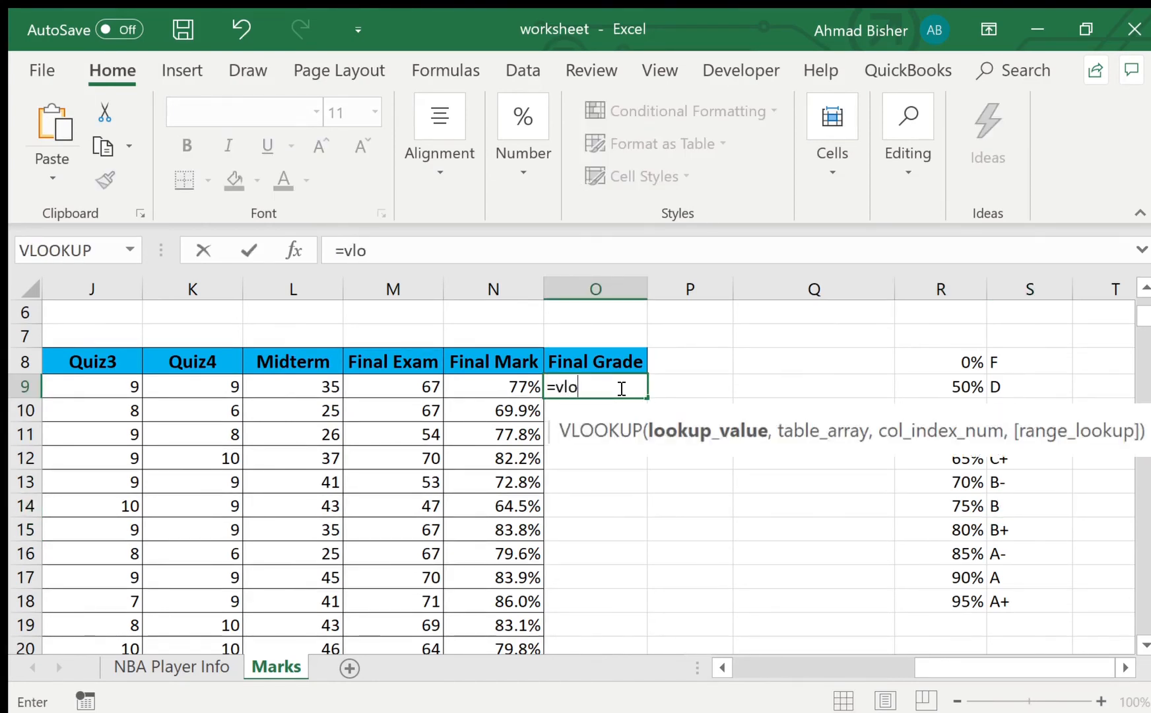
{"action": "key", "text": "Tab"}
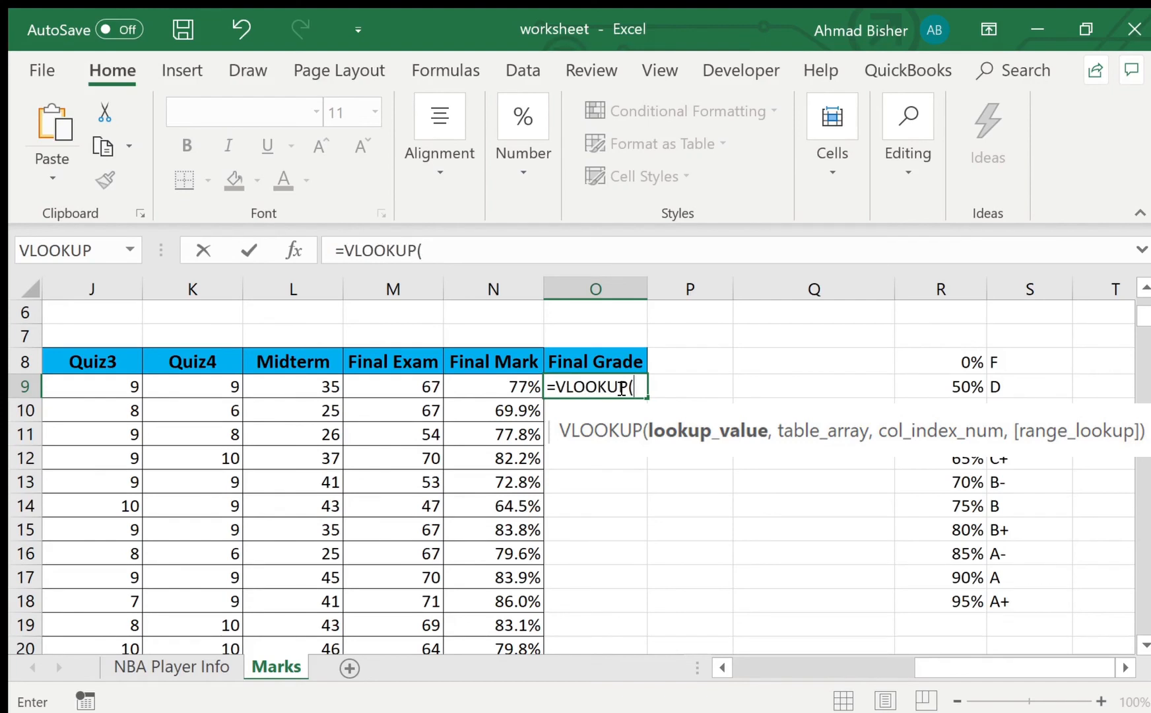
{"action": "left_click", "coordinate": [514, 378]}
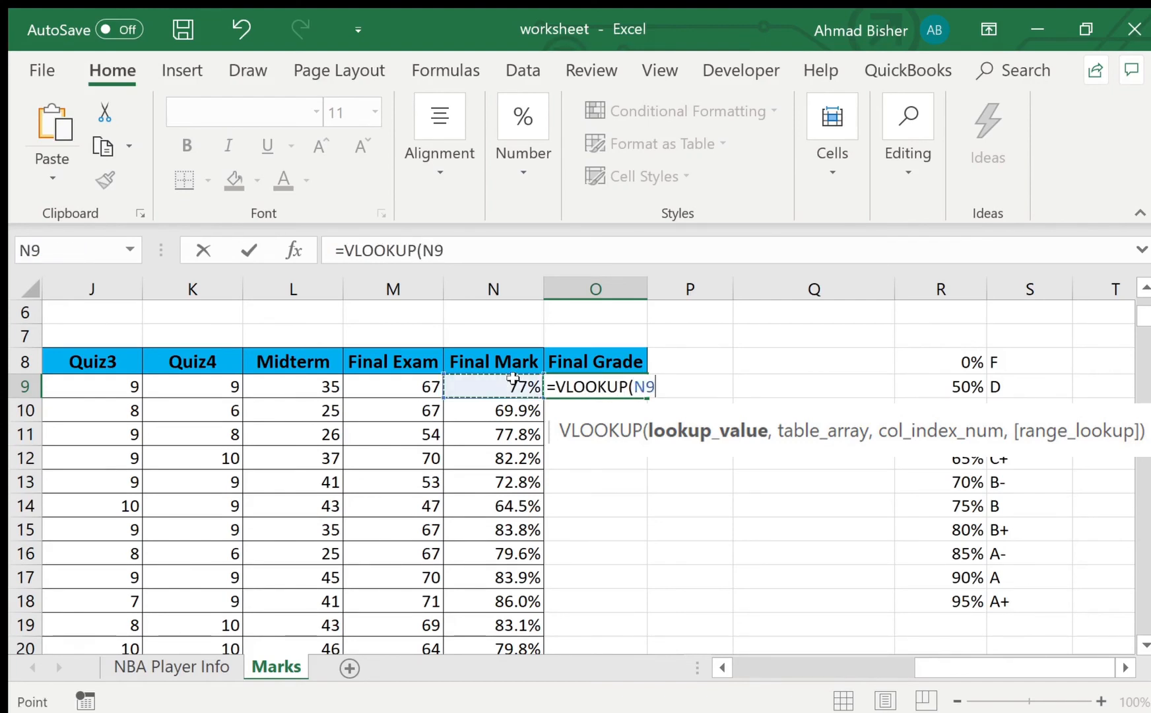
{"action": "type", "text": ","}
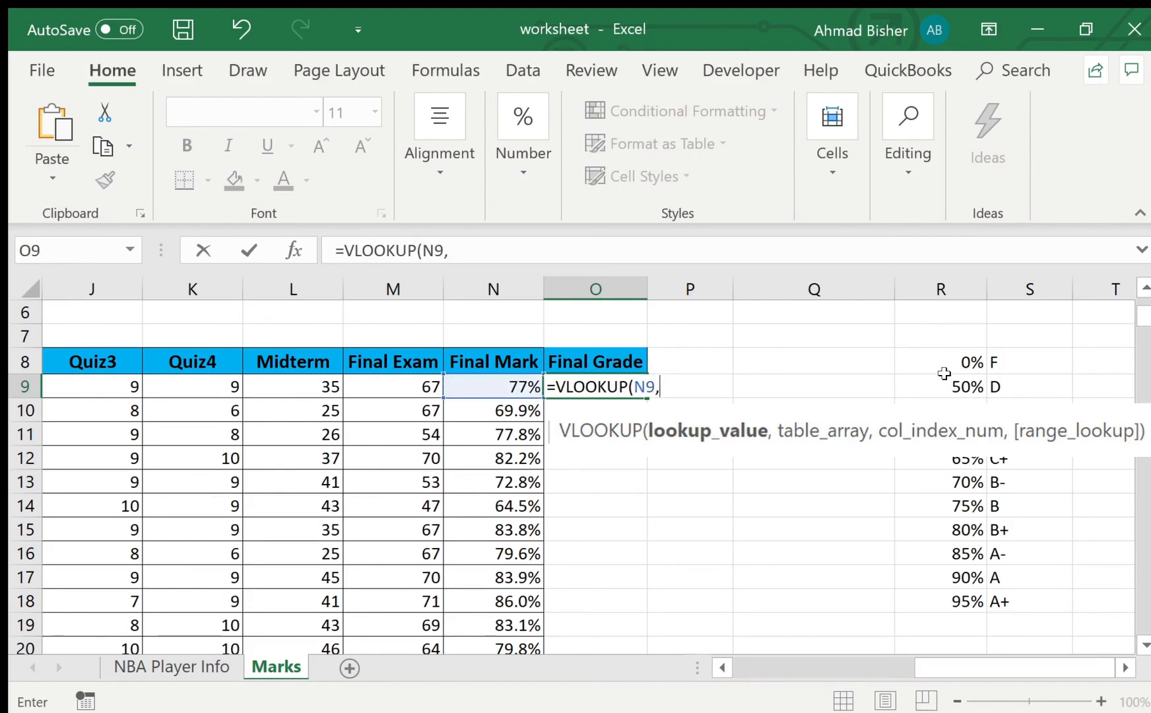
{"action": "left_click_drag", "start_coordinate": [944, 358], "coordinate": [995, 596]}
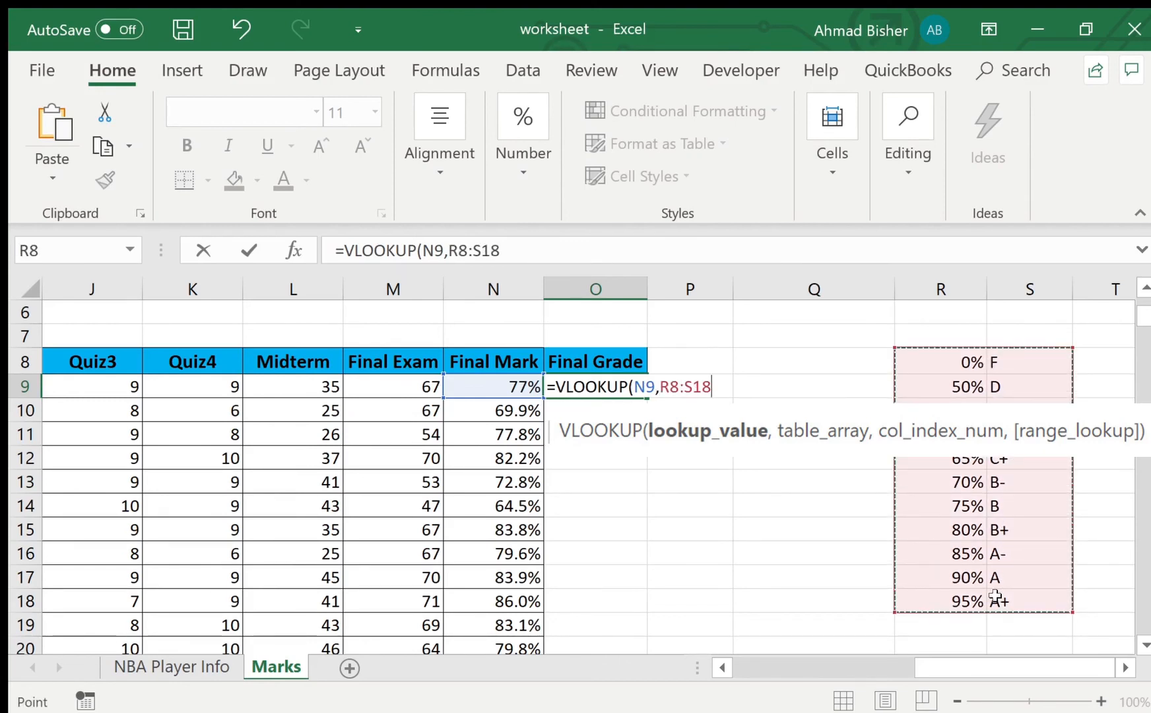
{"action": "type", "text": ","}
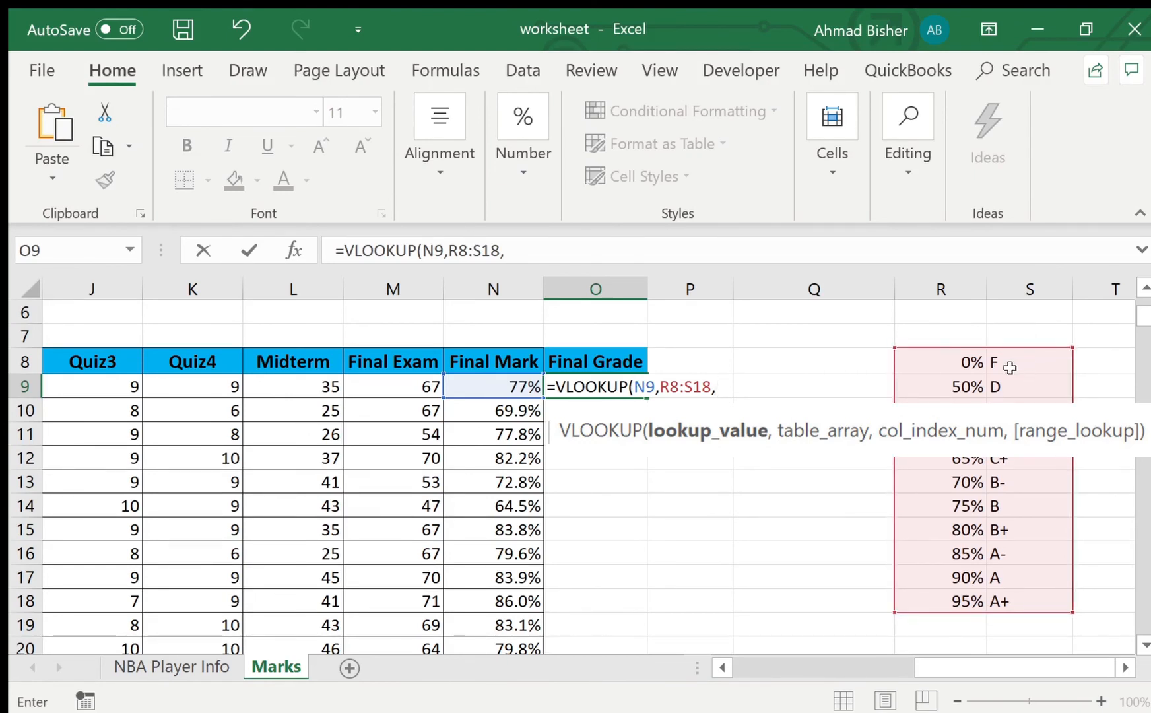
{"action": "type", "text": "2,TRUE)"}
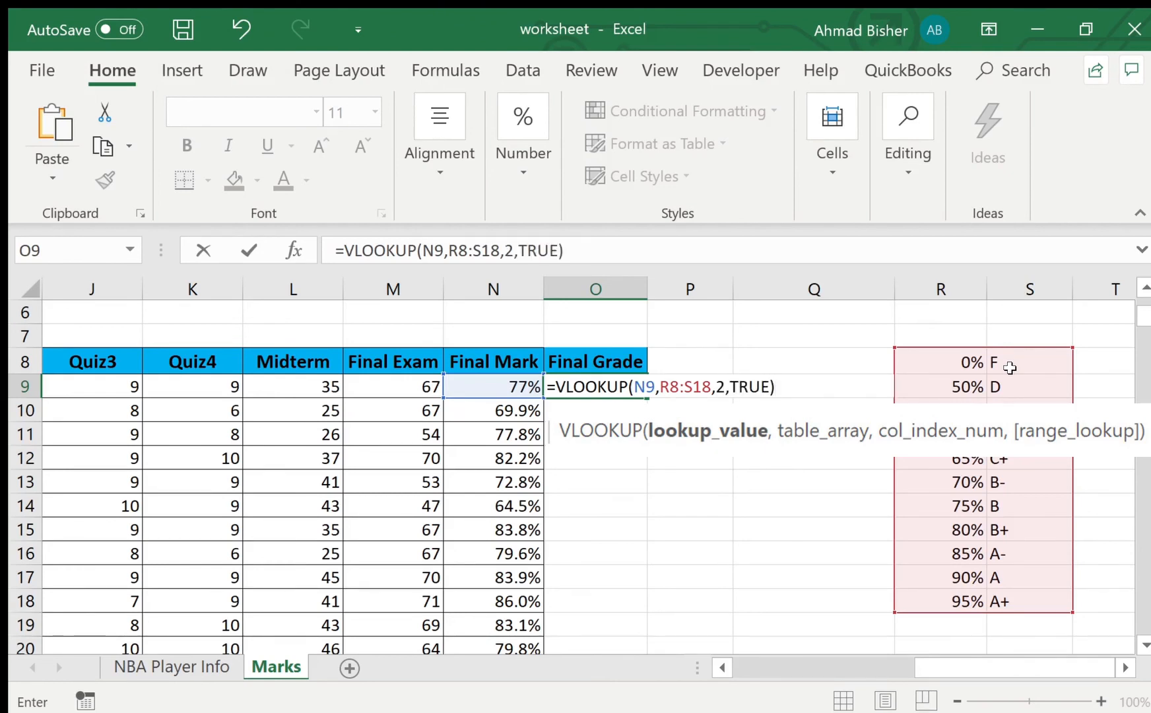
{"action": "key", "text": "Return"}
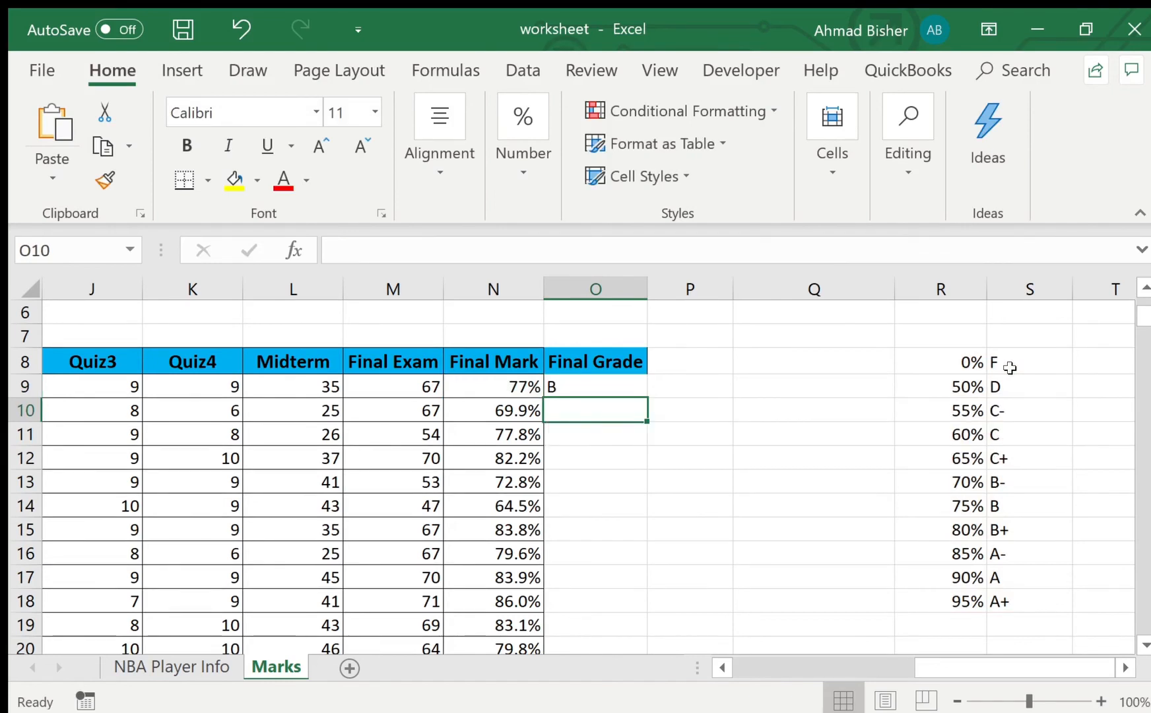
Make the table array in the O9 formula absolute as $R$8:$S$18 and commit the change.
{"action": "left_click", "coordinate": [575, 379]}
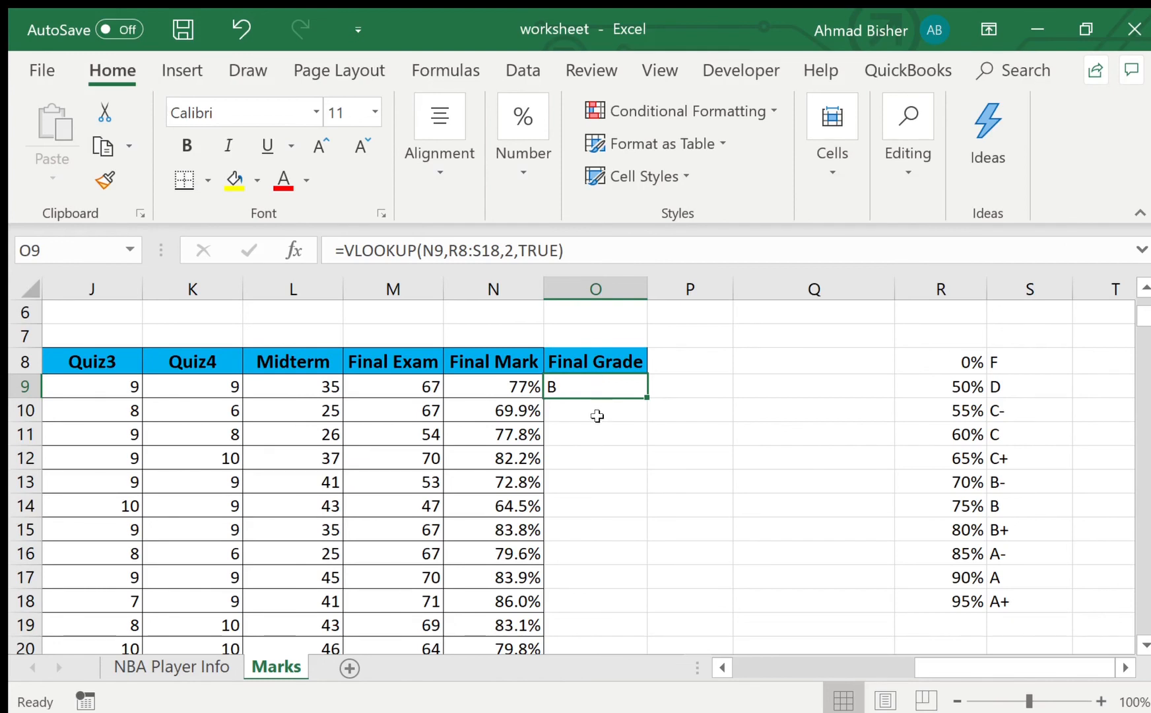
{"action": "double_click", "coordinate": [598, 387]}
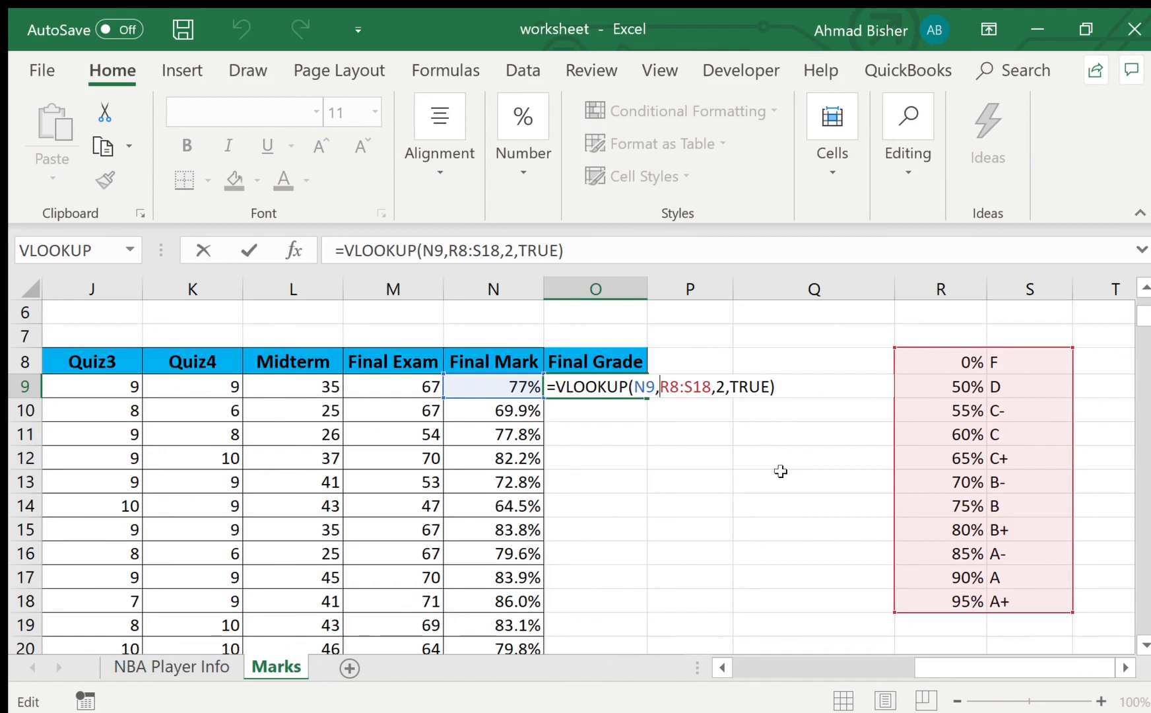
{"action": "type", "text": "$R"}
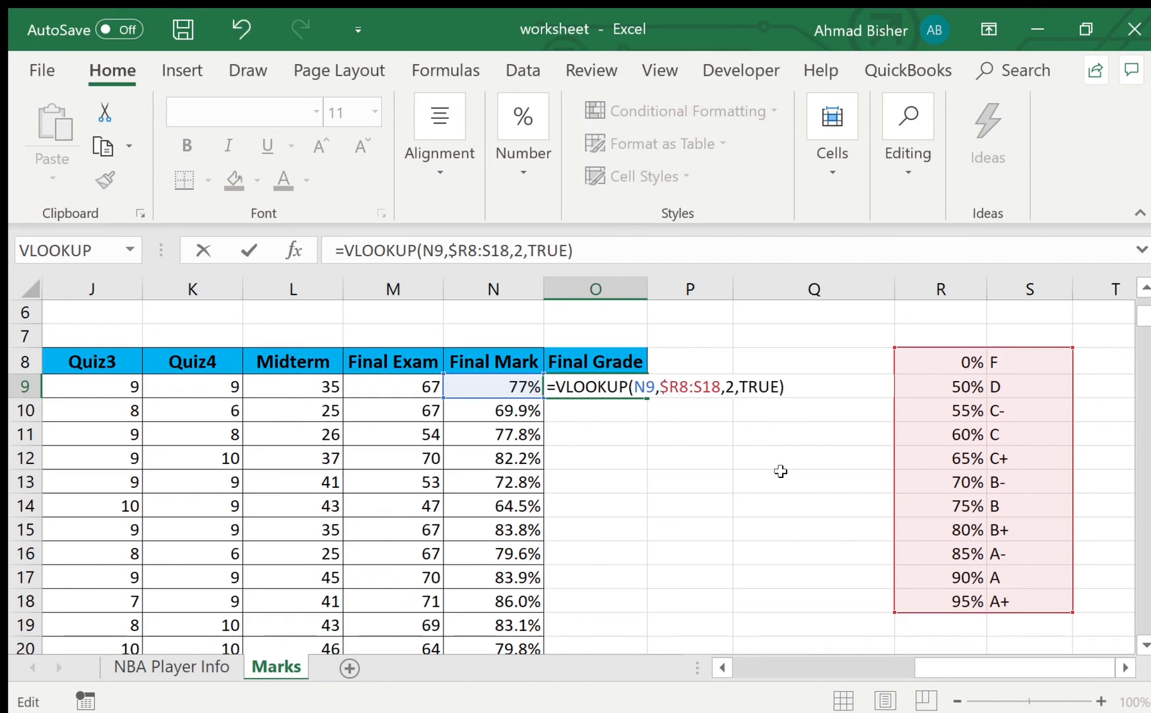
{"action": "type", "text": "$8:"}
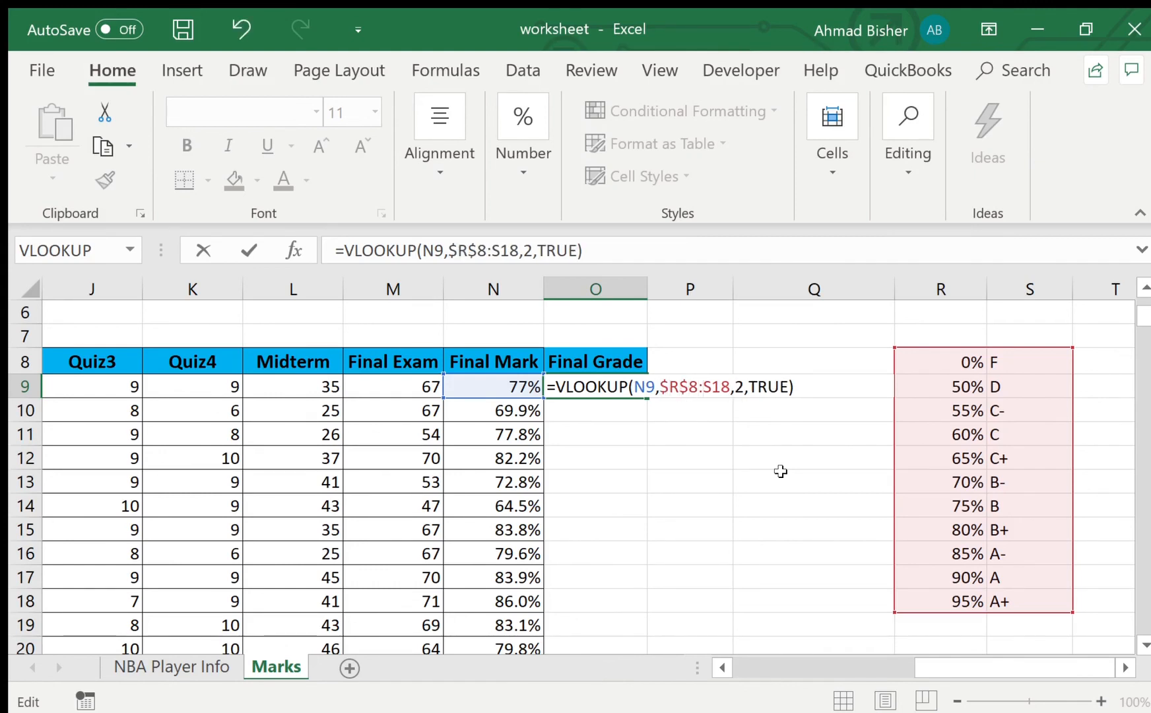
{"action": "type", "text": "$S"}
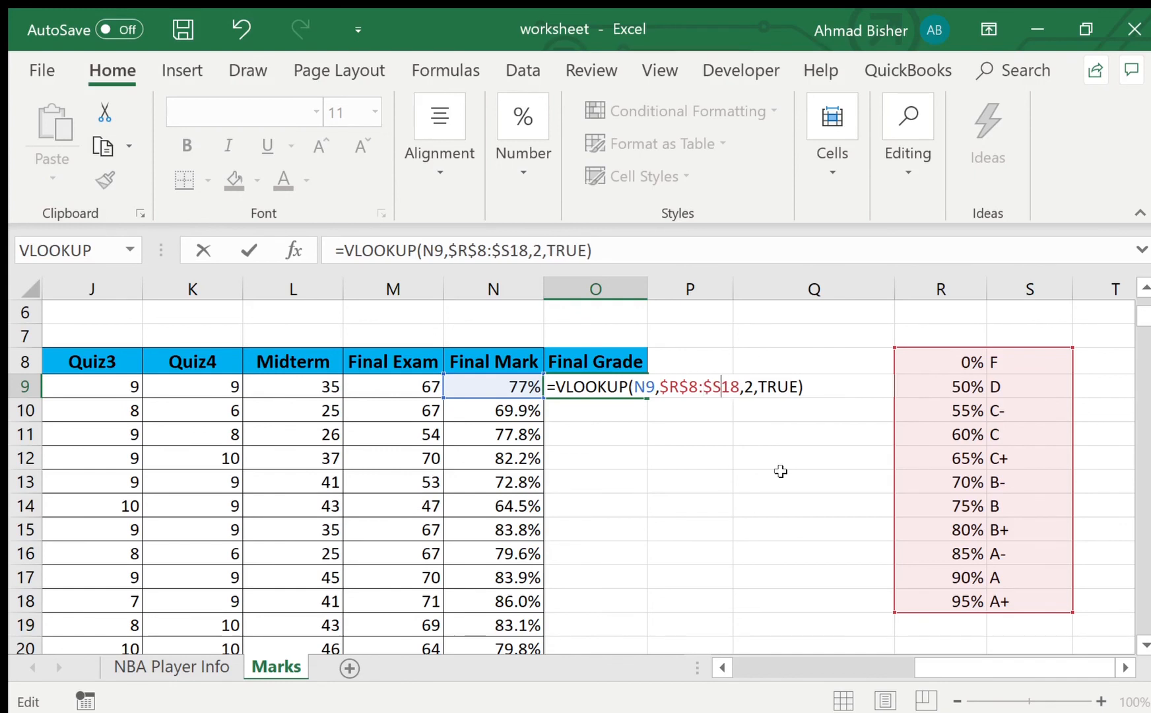
{"action": "type", "text": "$"}
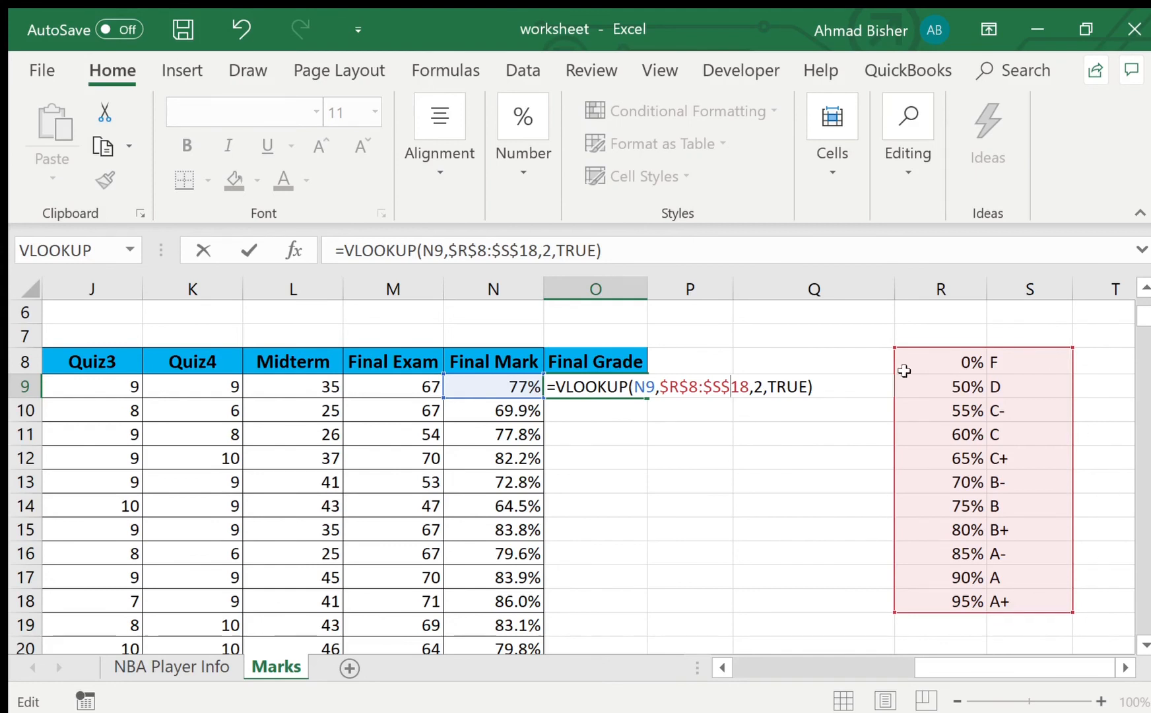
{"action": "key", "text": "Return"}
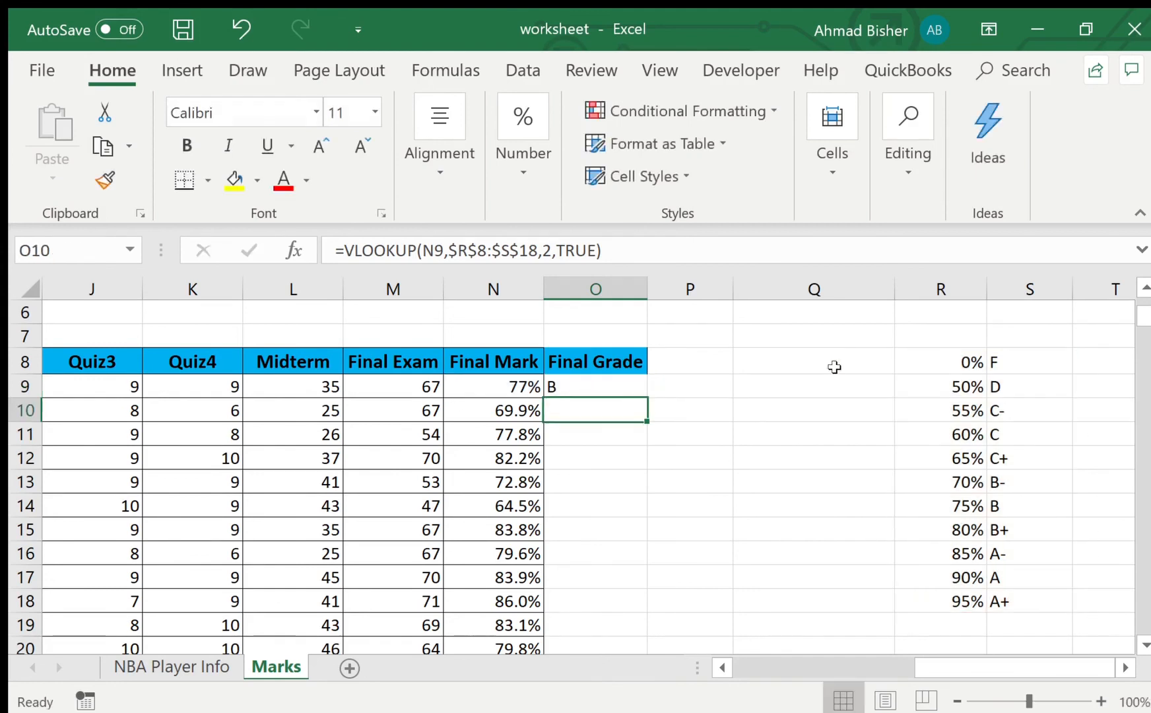
Copy the Final Grade formula from O9 into O10:O19 and check the pasted formula in O10.
{"action": "left_click", "coordinate": [580, 377]}
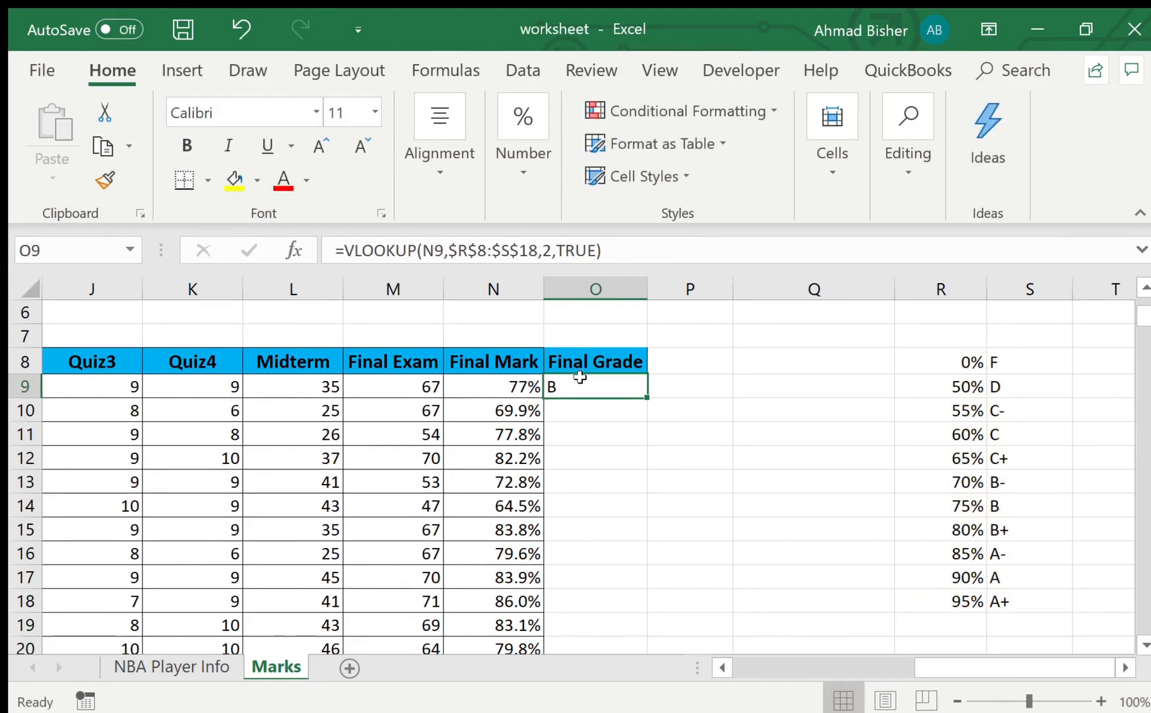
{"action": "key", "text": "ctrl+c"}
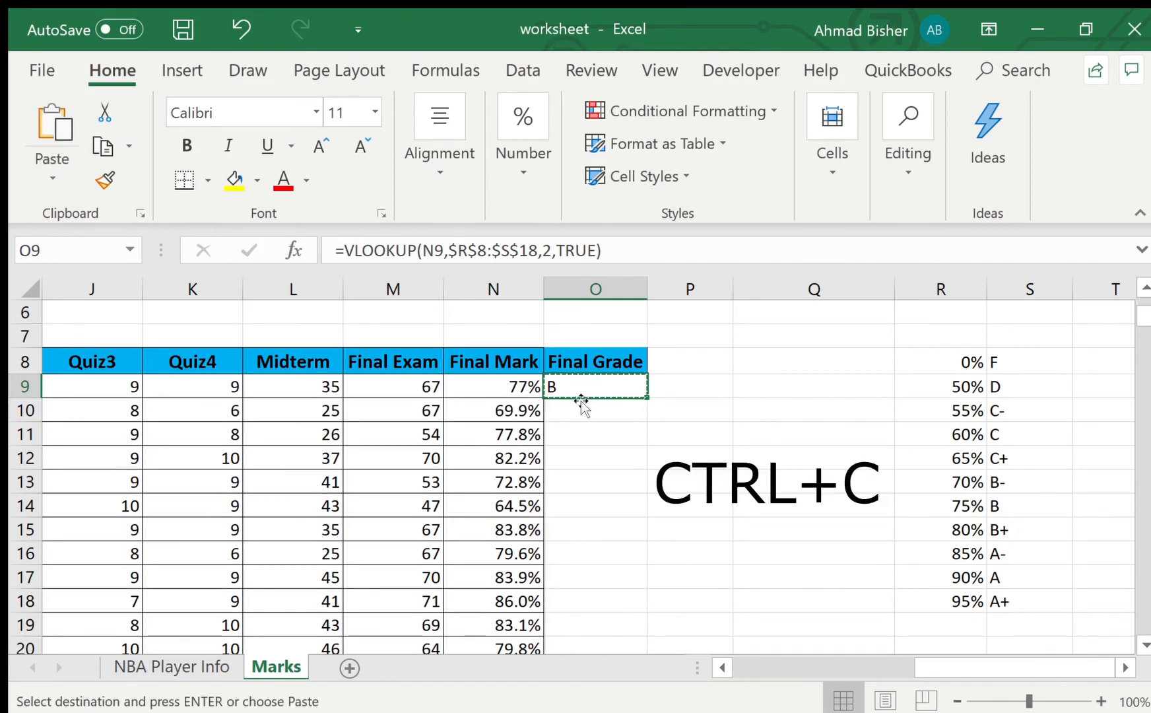
{"action": "left_click_drag", "start_coordinate": [581, 406], "coordinate": [566, 620]}
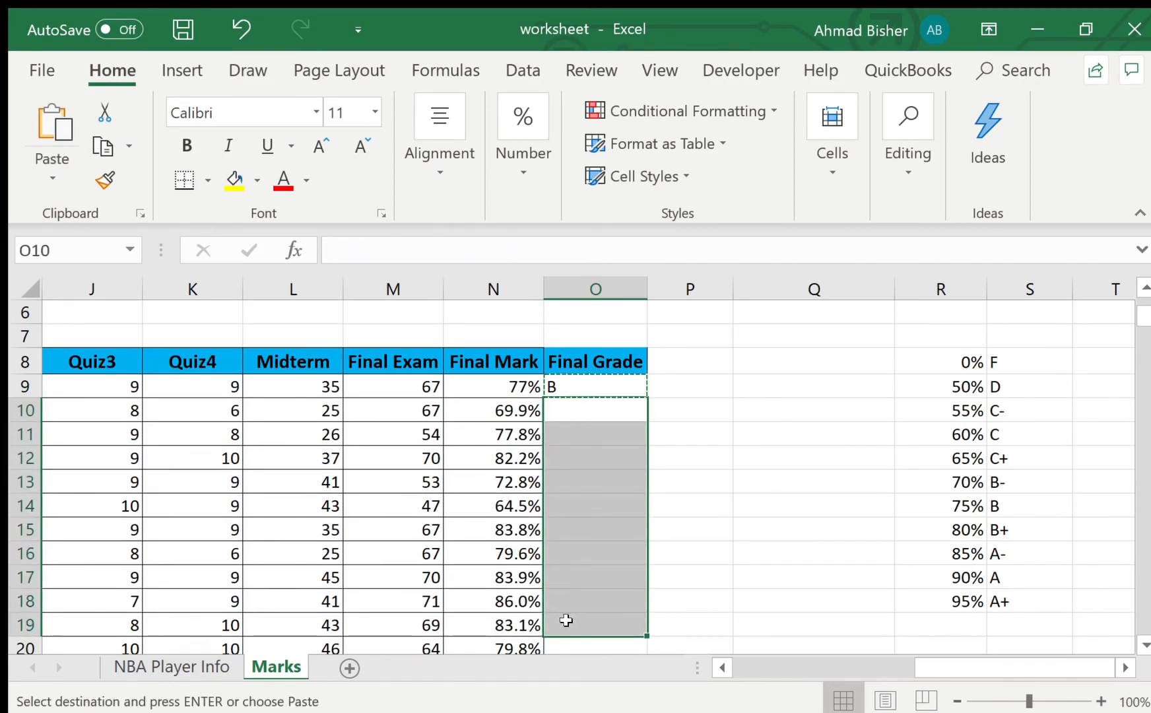
{"action": "key", "text": "ctrl+v"}
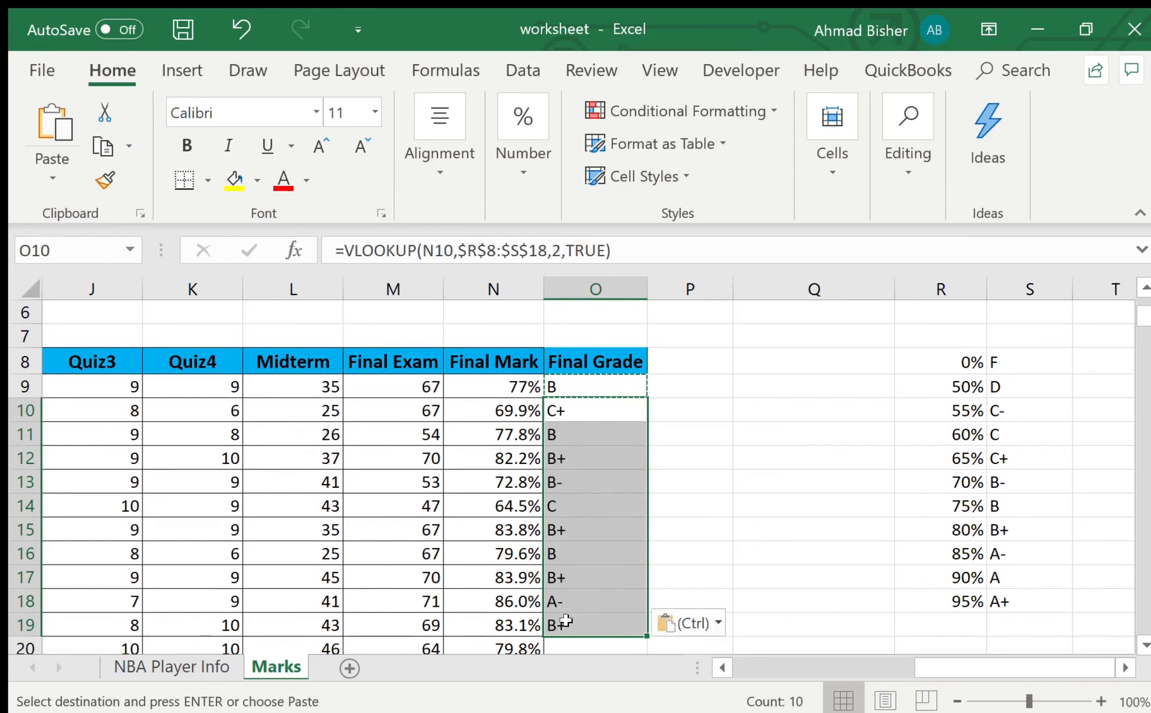
{"action": "left_click", "coordinate": [582, 404]}
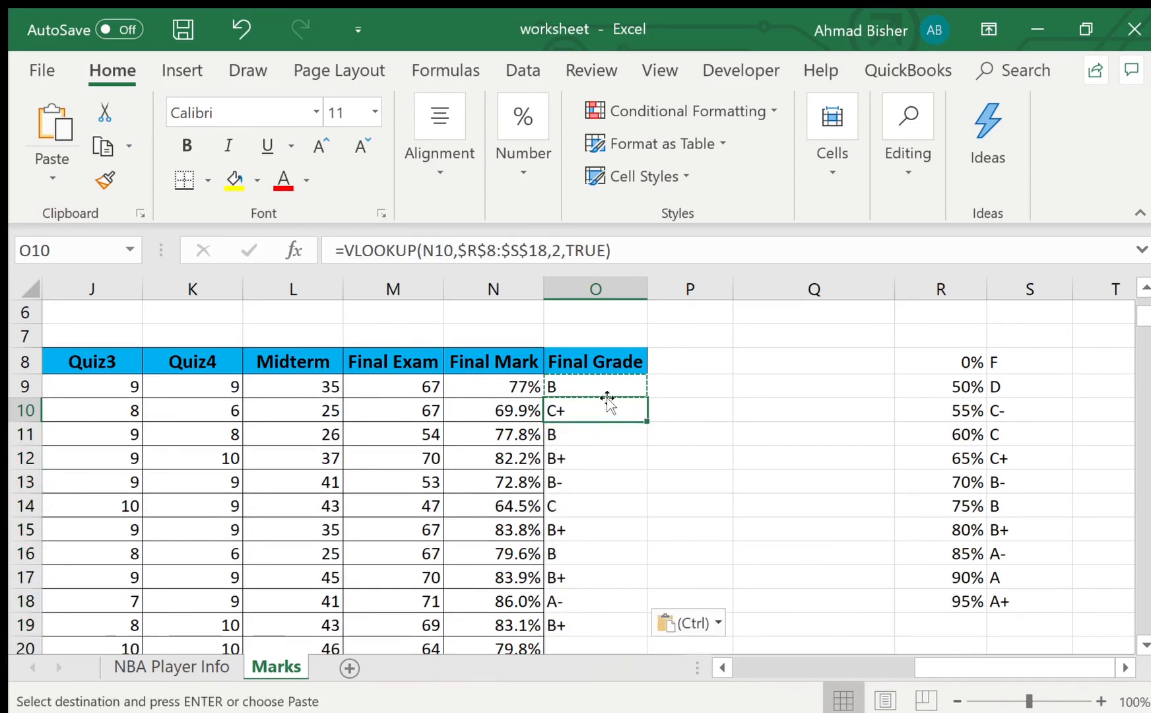